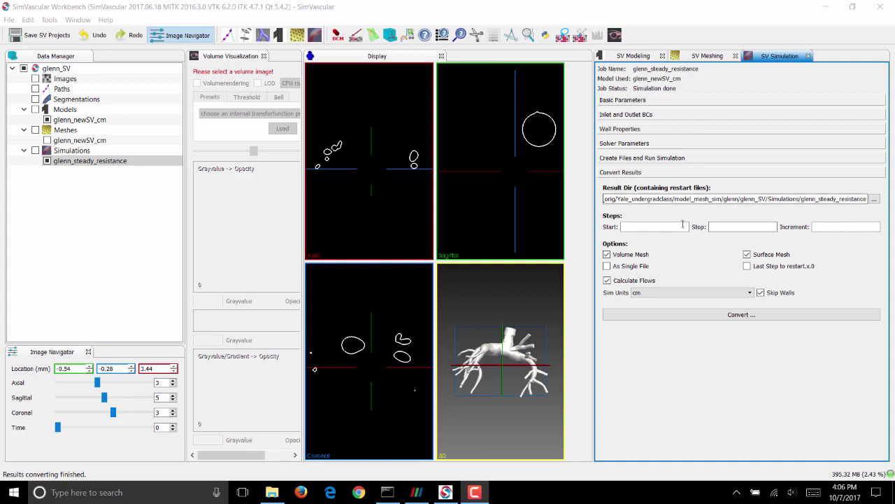
# Convert the glenn_steady_resistance results for start step 100, stop step 100 and increment 0, exporting into the glenn_steady_resistance folder.
pyautogui.press('Tab')
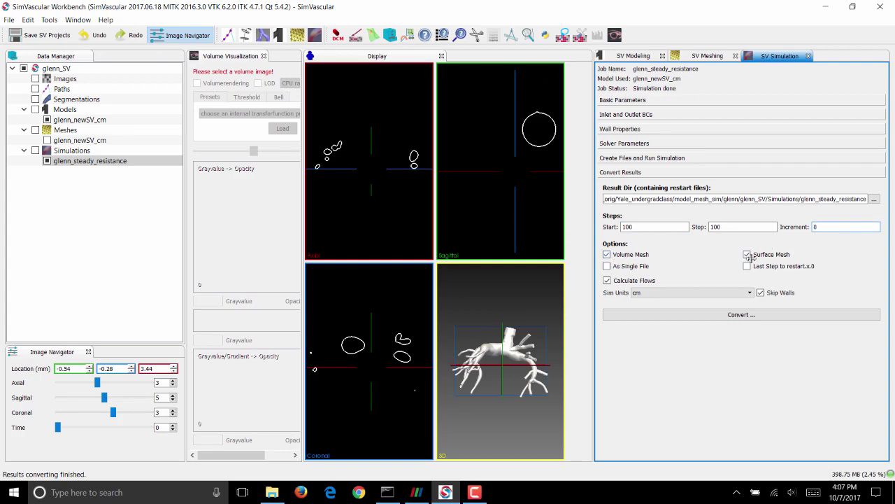
pyautogui.click(722, 314)
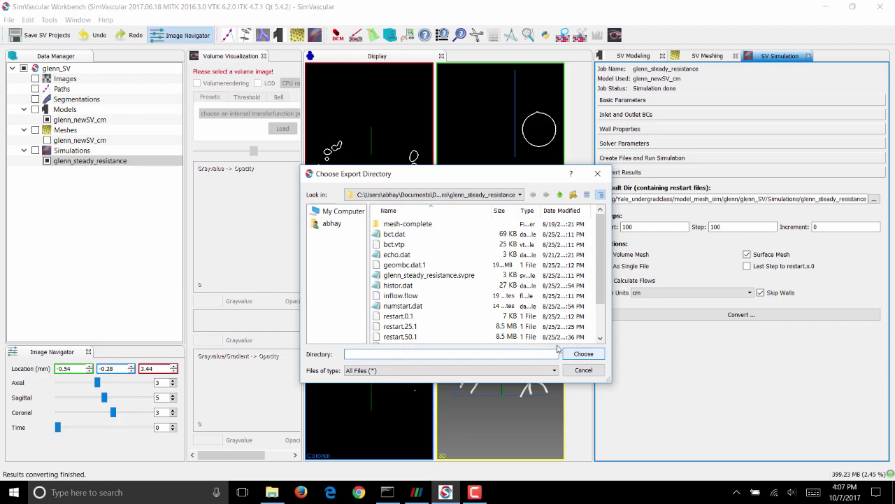
pyautogui.scroll(-2, 563, 342)
pyautogui.scroll(2, 564, 343)
pyautogui.click(584, 354)
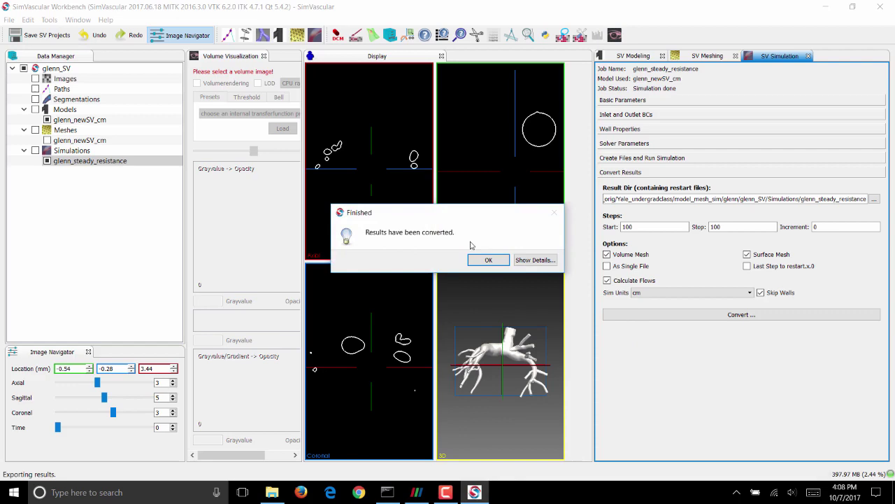
pyautogui.click(485, 260)
# Switch to ParaView and load all_results_00100.vtu and all_results_00100.vtp together from the glenn_steady_resistance-converted-results folder.
pyautogui.click(415, 492)
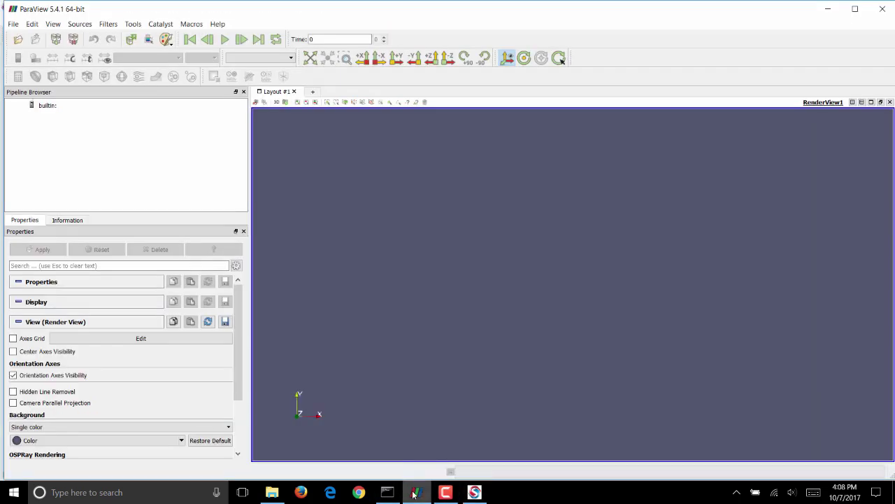
pyautogui.click(13, 24)
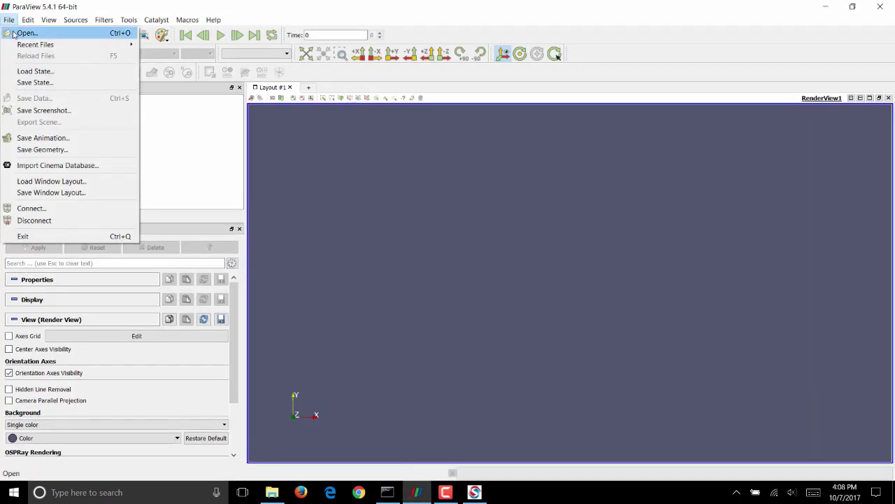
pyautogui.click(14, 34)
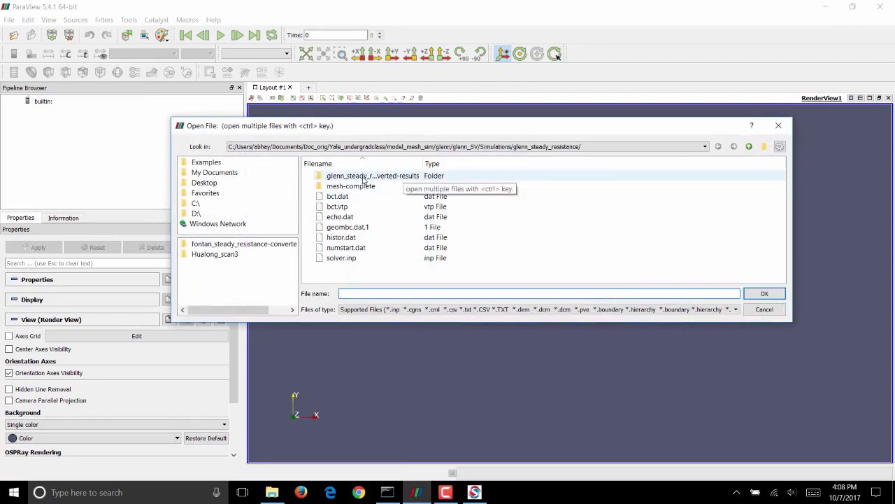
pyautogui.doubleClick(407, 177)
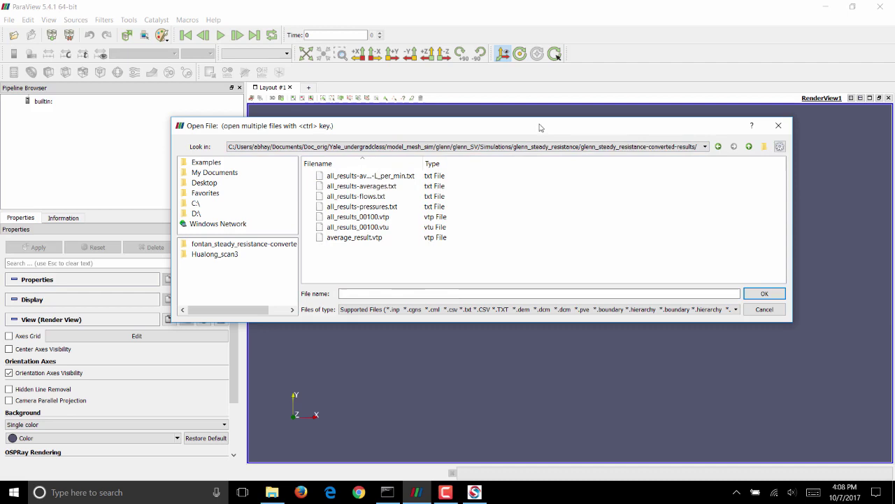
pyautogui.moveTo(423, 163); pyautogui.dragTo(512, 163)
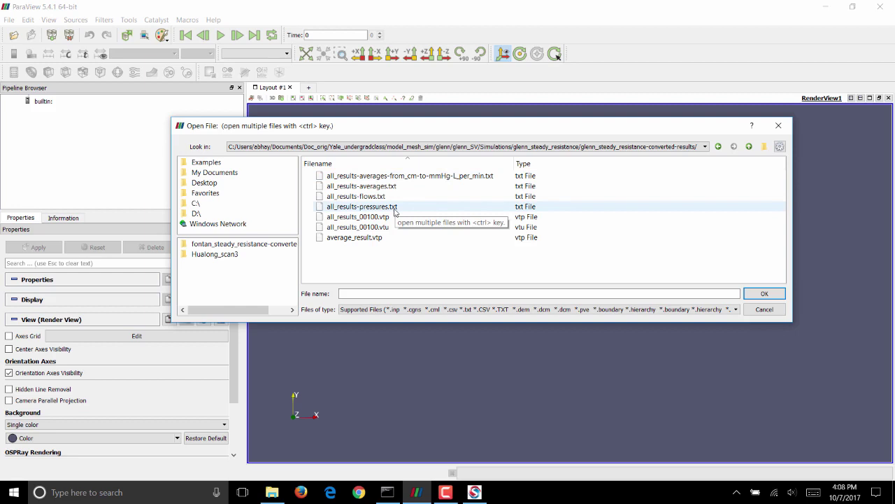
pyautogui.click(387, 228)
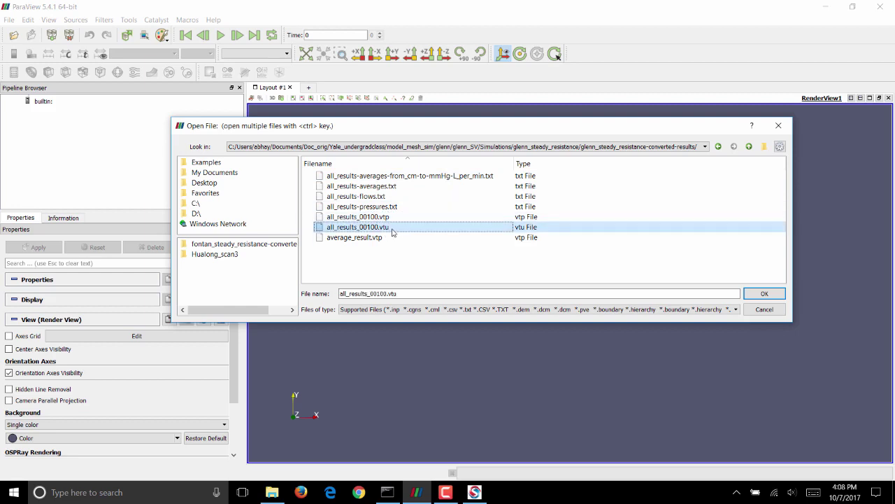
pyautogui.keyDown('ctrl'); pyautogui.click(335, 216); pyautogui.keyUp('ctrl')
pyautogui.click(765, 293)
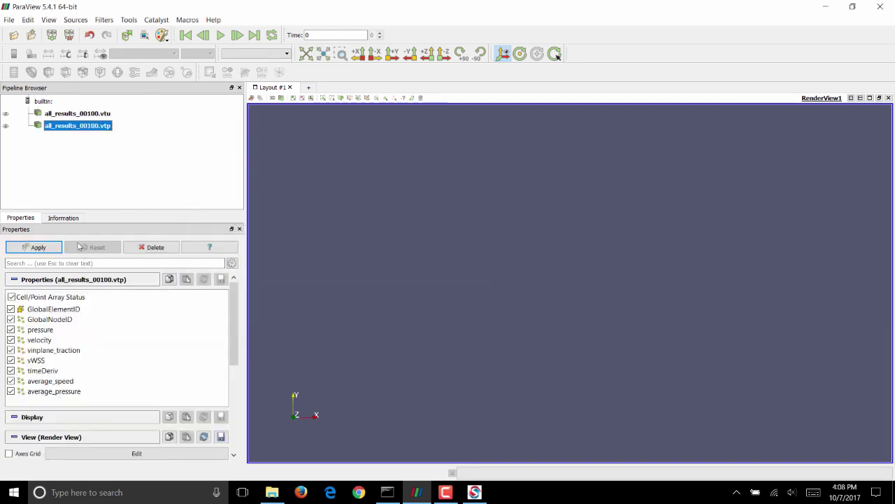
pyautogui.click(36, 247)
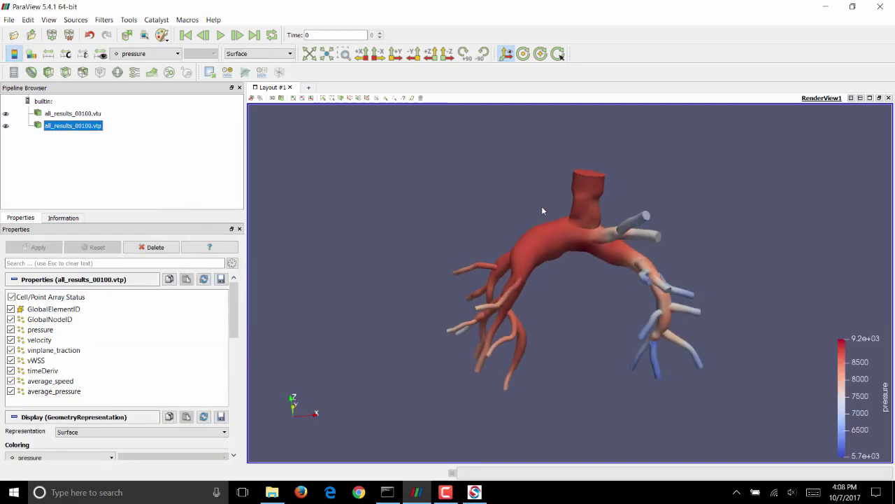
# Select the all_results_00100.vtp dataset and move the pressure color legend up beside the vessel model.
pyautogui.scroll(2, 543, 201)
pyautogui.moveTo(549, 213)
pyautogui.mouseDown()
pyautogui.moveTo(595, 200)
pyautogui.moveTo(552, 248)
pyautogui.moveTo(543, 214)
pyautogui.moveTo(535, 217)
pyautogui.mouseUp()
pyautogui.moveTo(535, 217); pyautogui.dragTo(523, 178, button='middle')
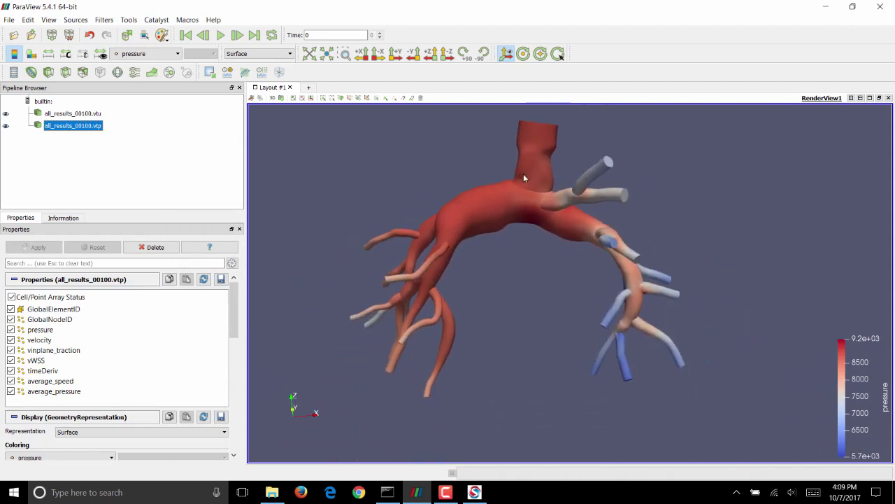
pyautogui.click(90, 115)
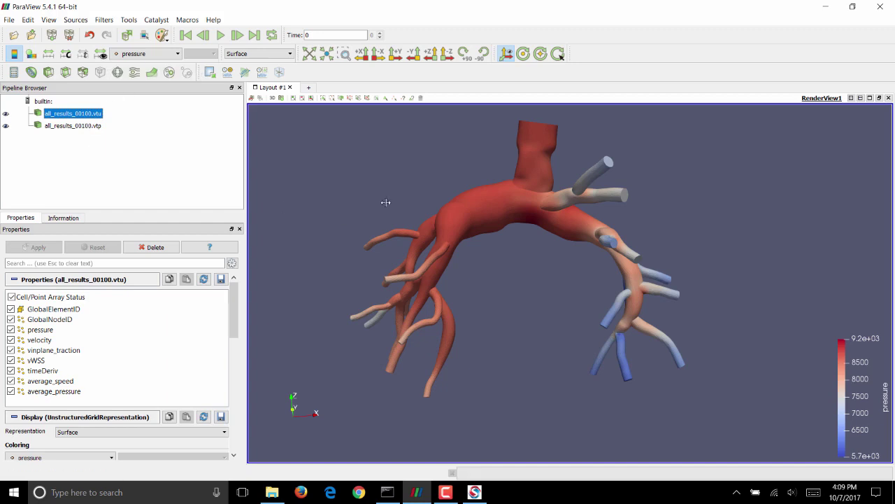
pyautogui.moveTo(386, 202); pyautogui.dragTo(551, 270)
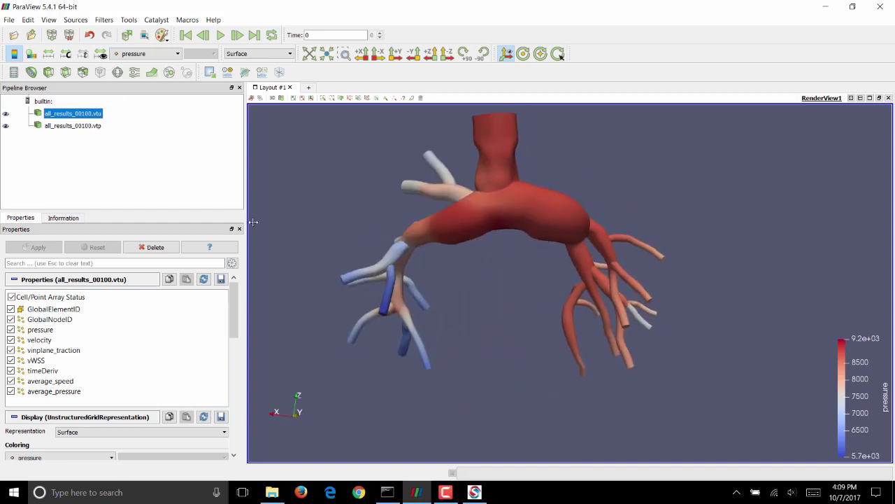
pyautogui.click(70, 126)
pyautogui.click(79, 113)
pyautogui.click(94, 127)
pyautogui.moveTo(852, 393); pyautogui.dragTo(786, 235)
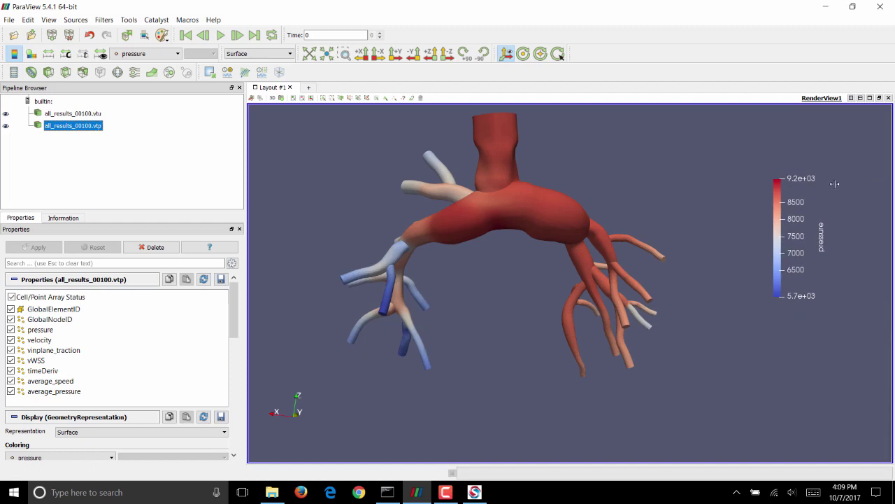
# Apply a Calculator filter to all_results_00100.vtp with the expression pressure/1333 and the result array name pressure_mmHg.
pyautogui.click(12, 72)
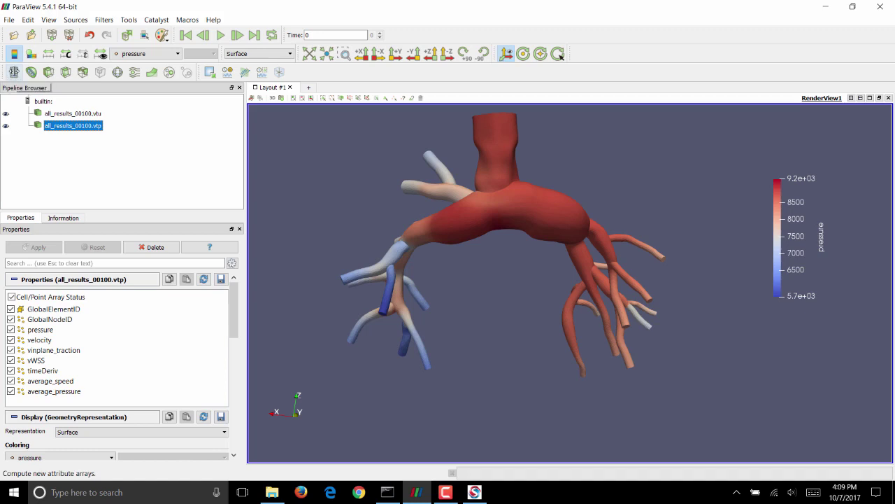
pyautogui.click(55, 393)
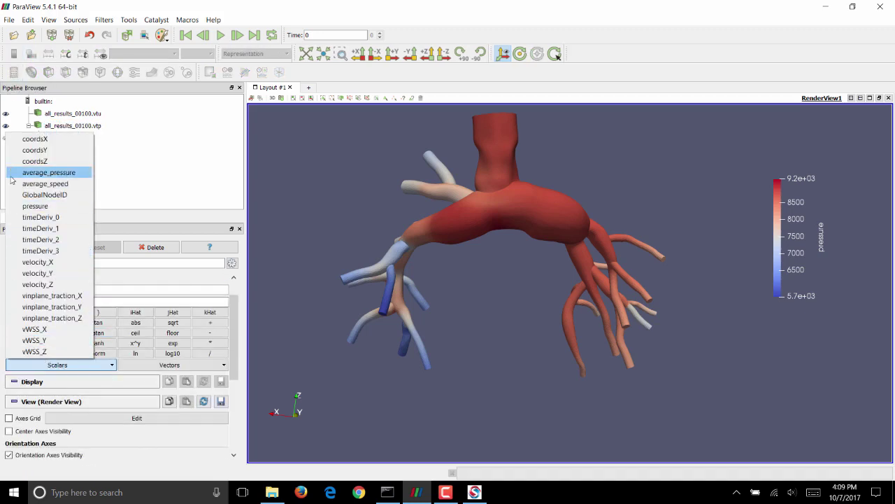
pyautogui.click(34, 207)
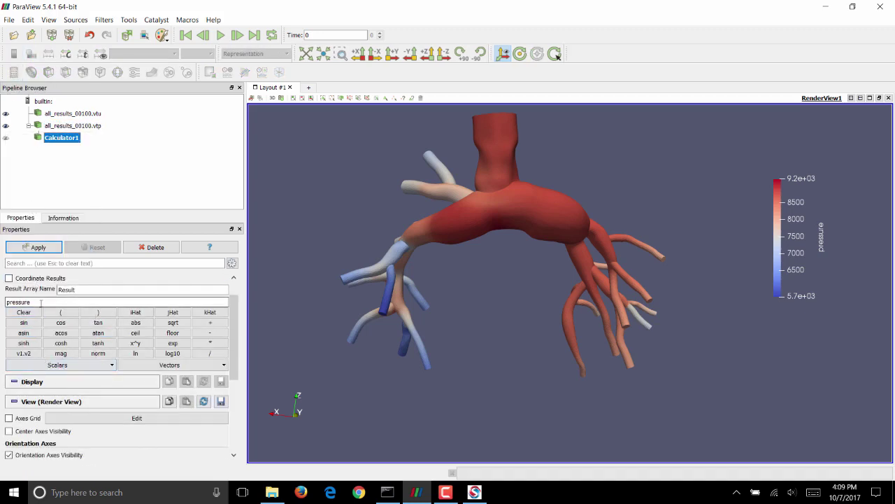
pyautogui.moveTo(77, 289); pyautogui.dragTo(12, 284)
pyautogui.write('pr')
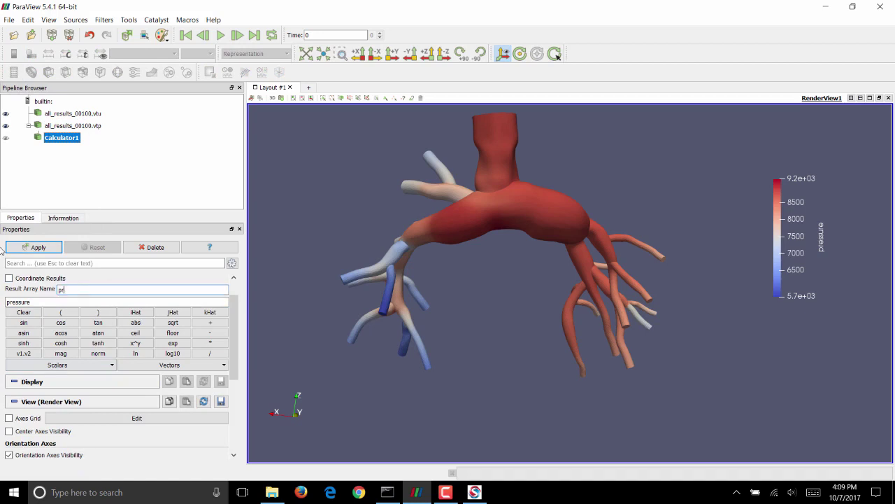
pyautogui.write('essure_mmHg')
pyautogui.click(54, 302)
pyautogui.write('/1333')
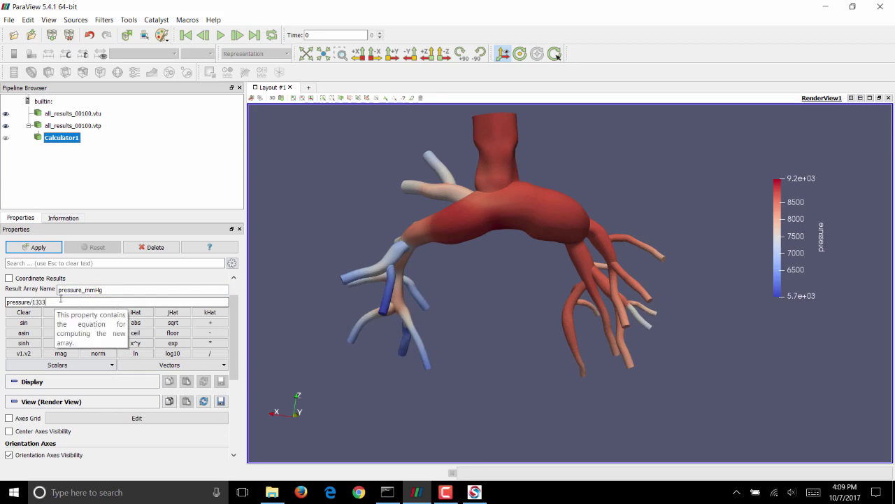
pyautogui.click(43, 249)
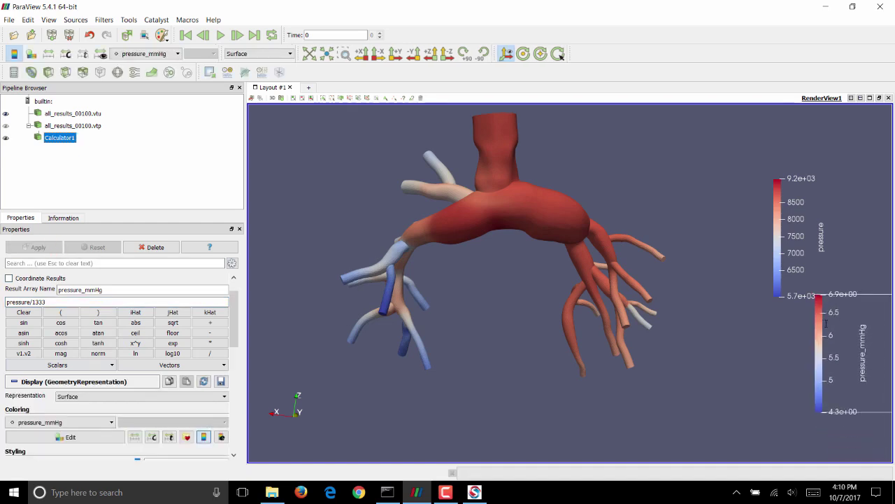
# Hide the all_results_00100.vtu dataset and place the pressure_mmHg color legend beside the upper part of the vessel model.
pyautogui.moveTo(826, 324); pyautogui.dragTo(797, 347)
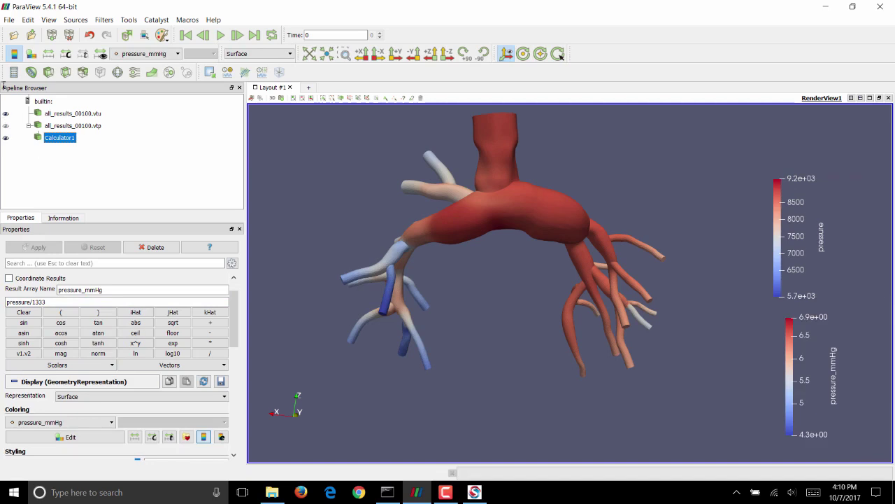
pyautogui.click(5, 114)
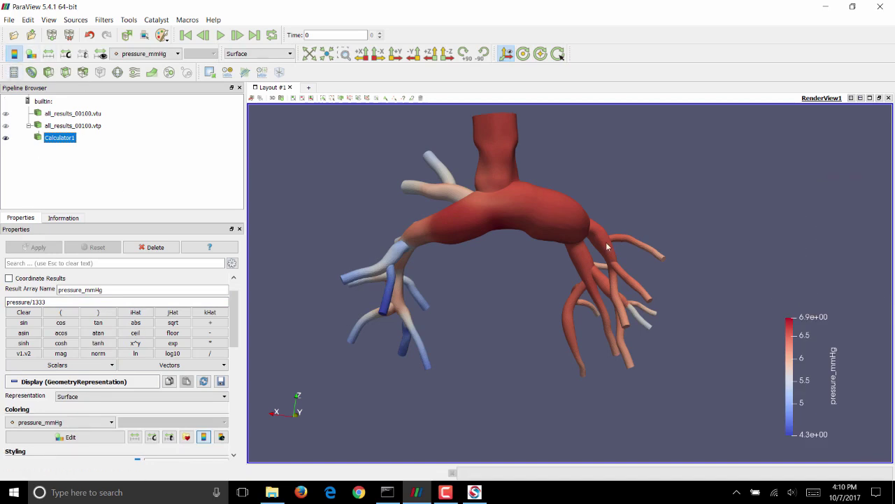
pyautogui.moveTo(820, 371); pyautogui.dragTo(799, 231)
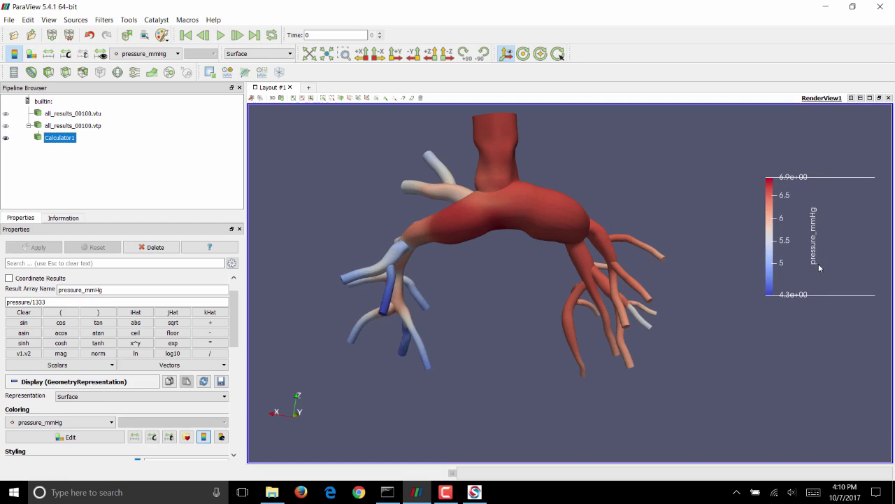
# Color the Calculator result by vWSS magnitude instead of pressure_mmHg.
pyautogui.moveTo(615, 275); pyautogui.dragTo(551, 239)
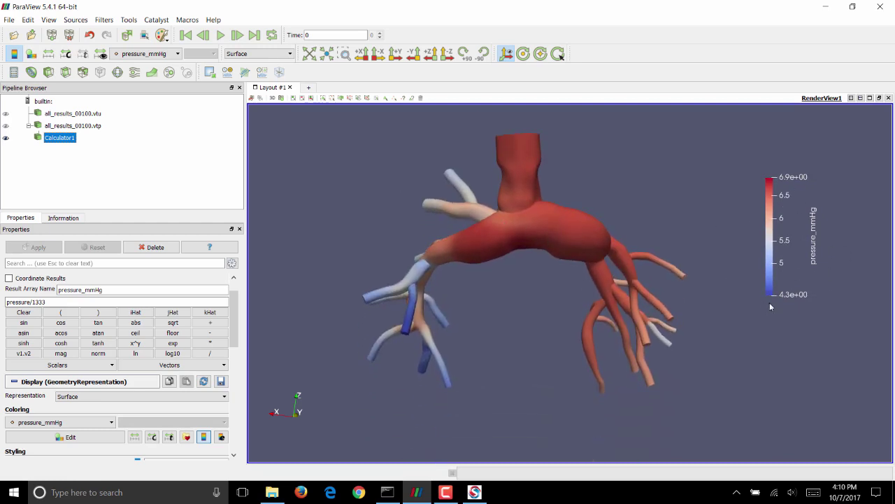
pyautogui.moveTo(736, 294); pyautogui.dragTo(508, 256)
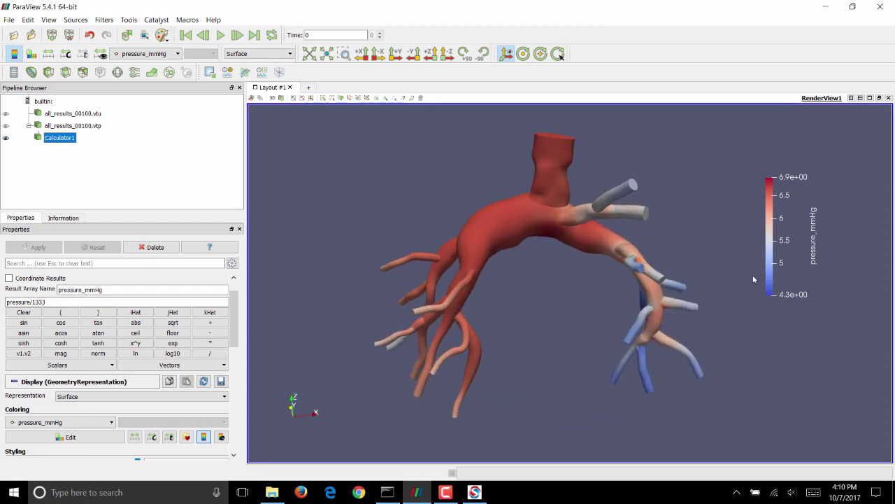
pyautogui.moveTo(581, 215); pyautogui.dragTo(483, 252)
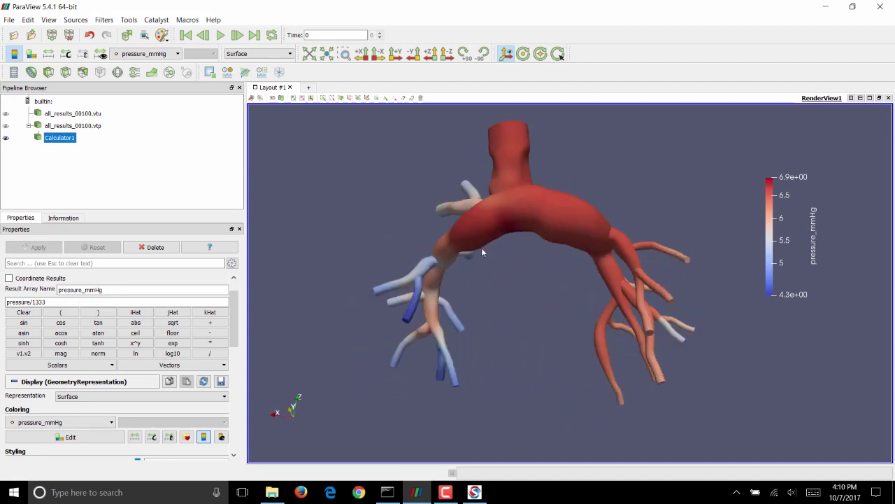
pyautogui.moveTo(544, 237); pyautogui.dragTo(615, 203)
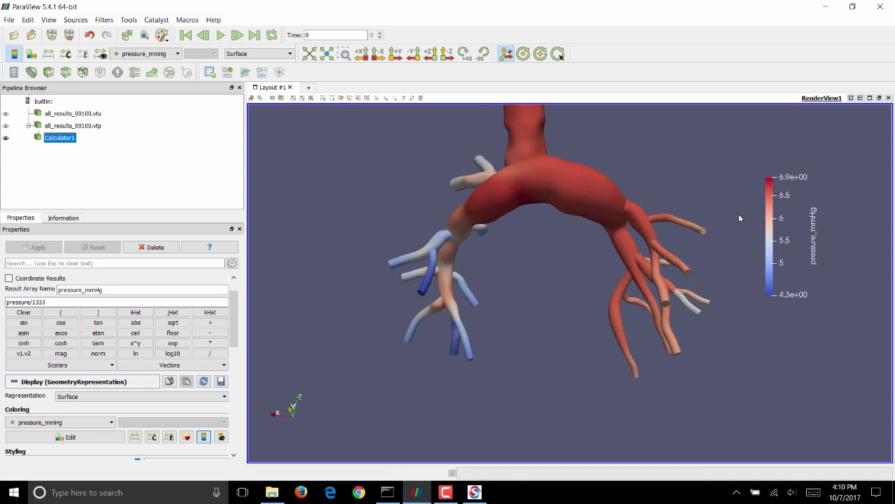
pyautogui.moveTo(510, 243); pyautogui.dragTo(493, 245)
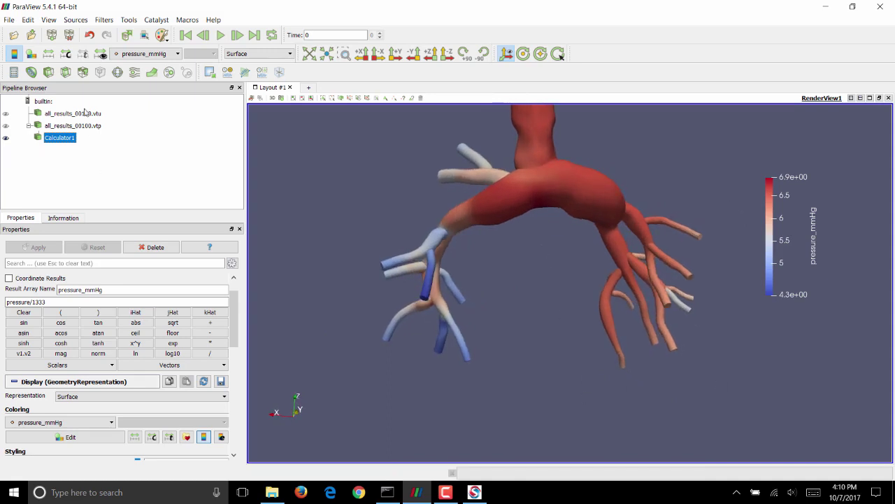
pyautogui.click(148, 54)
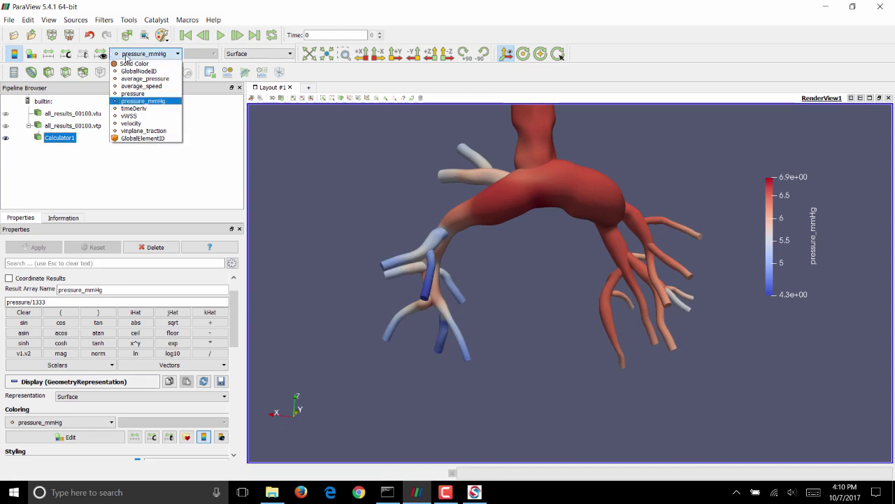
pyautogui.click(134, 117)
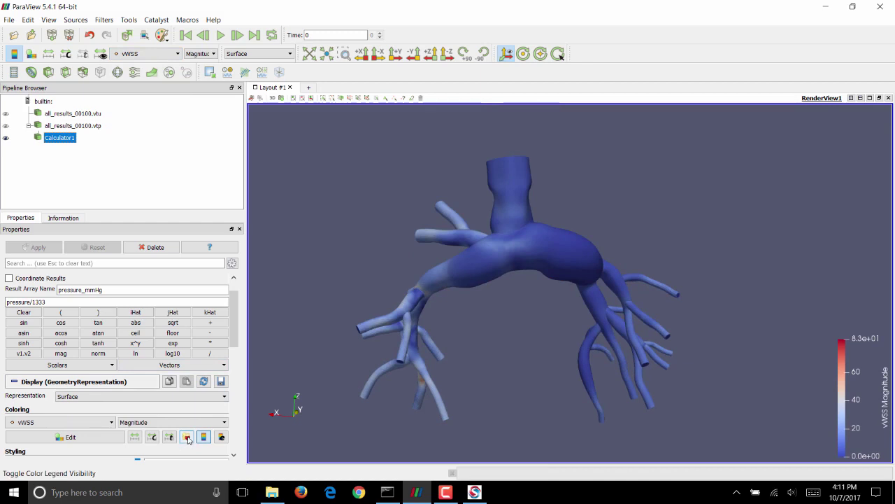
# Apply the Blue to Red Rainbow color preset to the vWSS coloring and close the preset chooser.
pyautogui.click(188, 439)
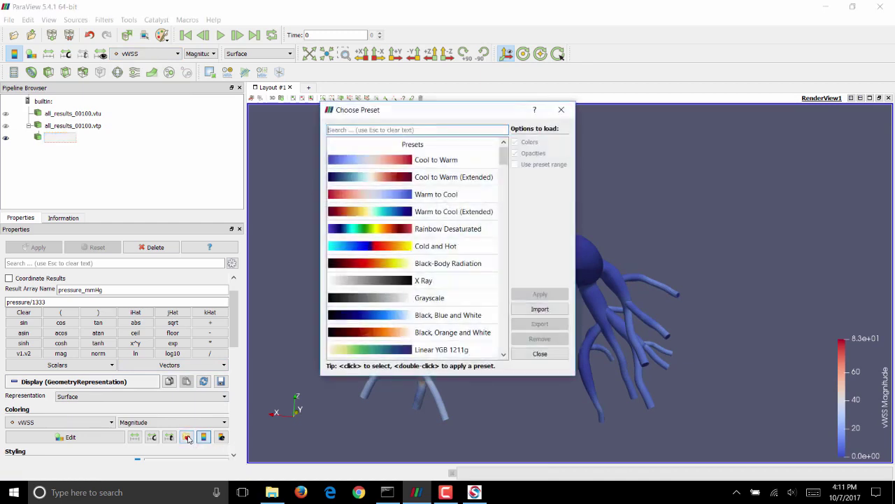
pyautogui.scroll(-3, 472, 246)
pyautogui.click(448, 246)
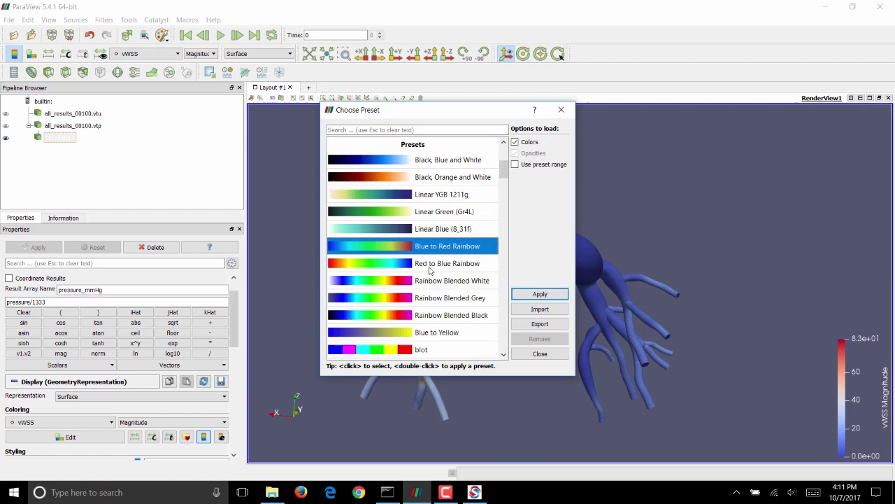
pyautogui.click(540, 294)
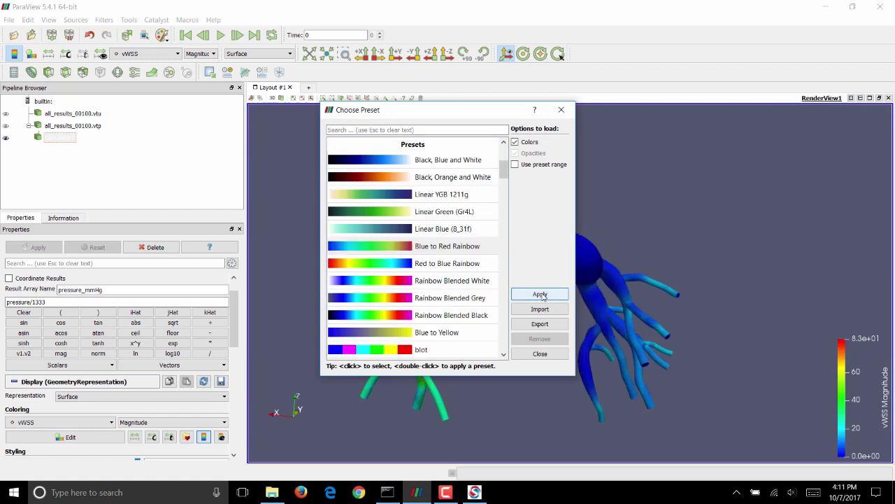
pyautogui.click(540, 353)
pyautogui.moveTo(455, 305); pyautogui.dragTo(427, 315)
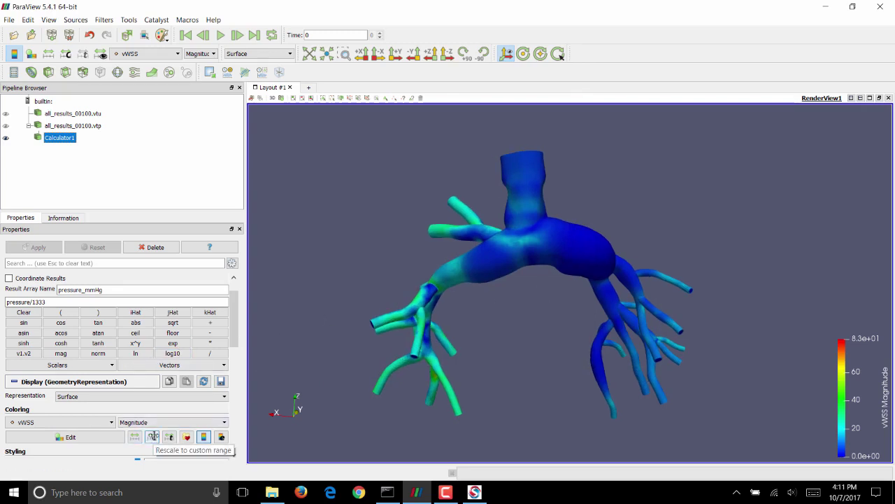
# Rescale the vWSS magnitude color map of the Calculator result to a custom range of 0 to 15.
pyautogui.click(152, 436)
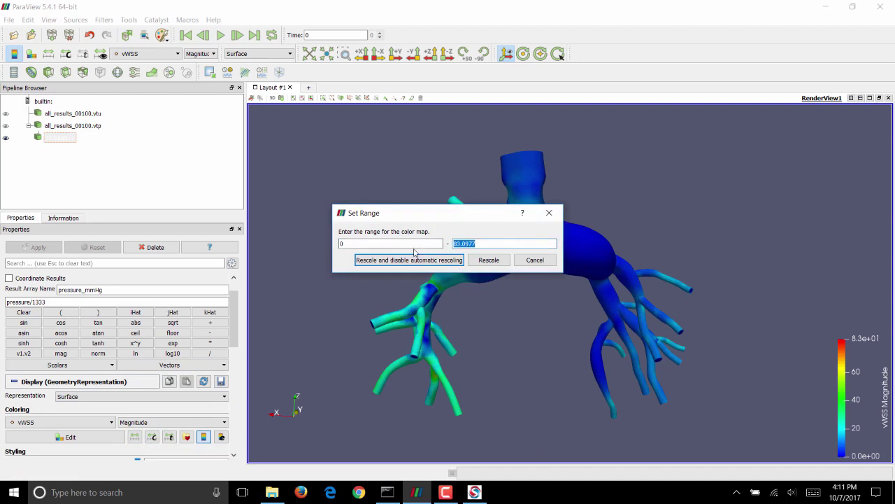
pyautogui.write('15')
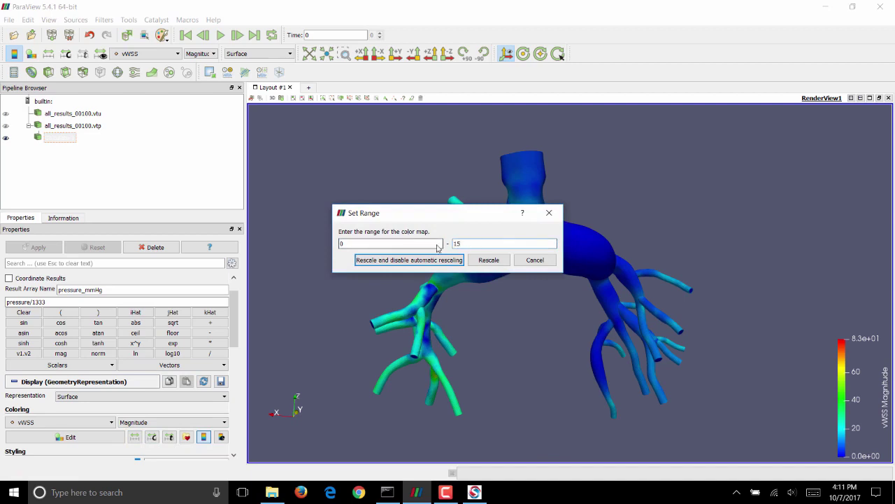
pyautogui.click(489, 260)
pyautogui.scroll(-4, 605, 261)
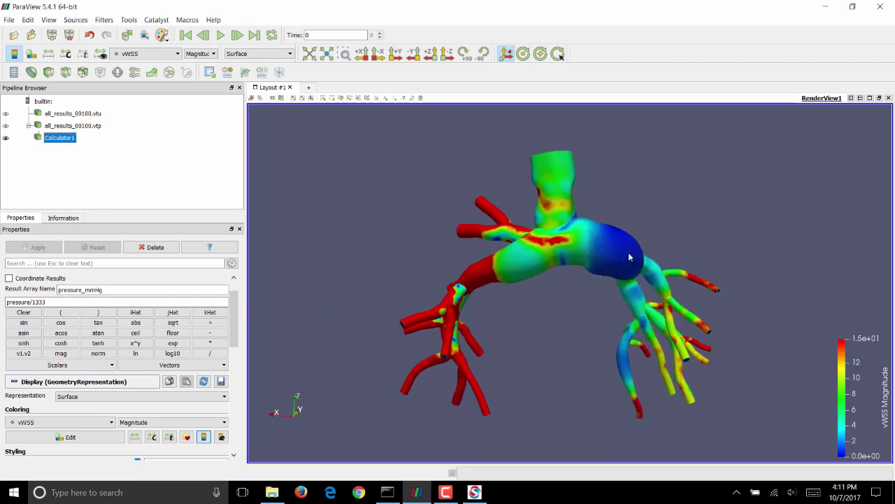
pyautogui.scroll(5, 630, 286)
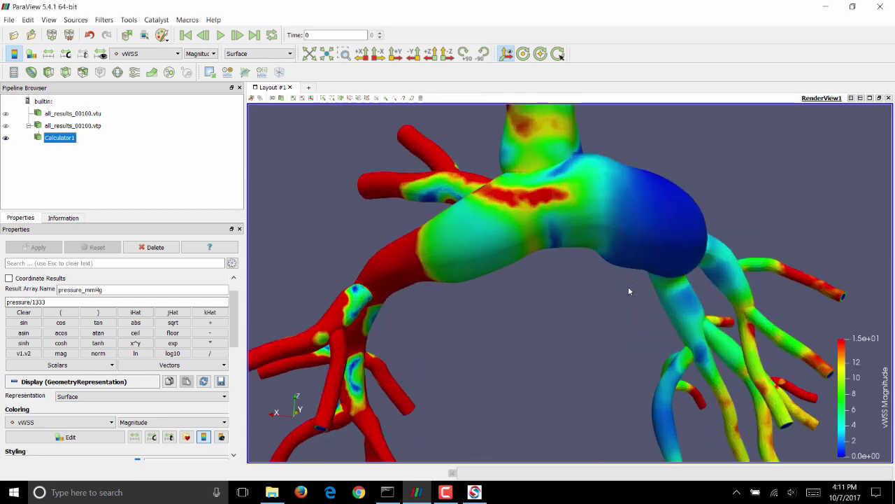
pyautogui.scroll(-2, 630, 289)
pyautogui.moveTo(630, 289); pyautogui.dragTo(580, 218)
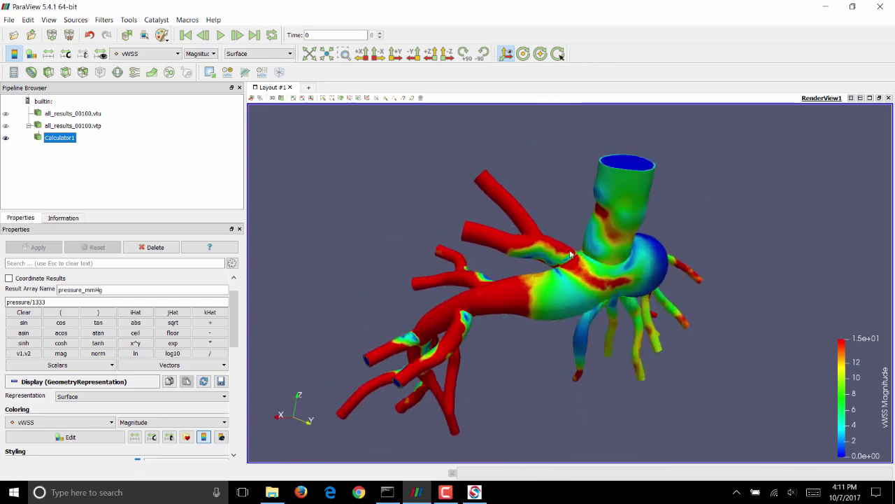
pyautogui.moveTo(571, 255); pyautogui.dragTo(533, 232)
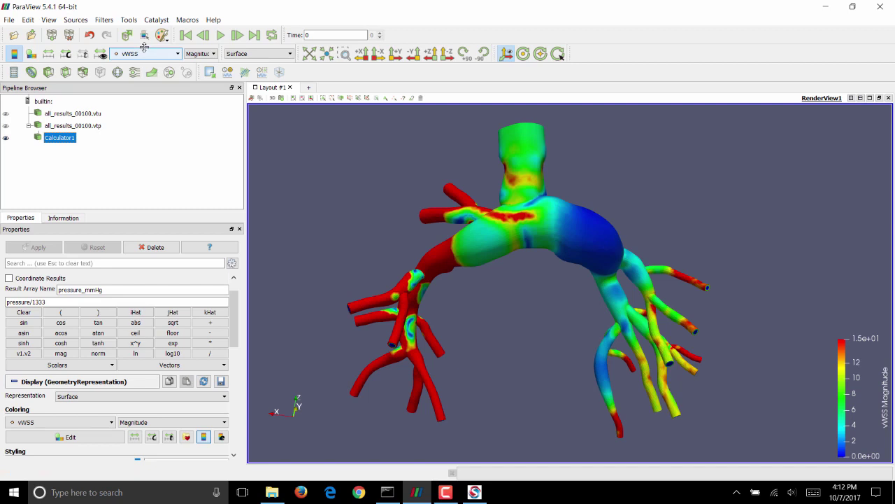
# Hide the Calculator result and show the all_results_00100.vtu dataset in its place.
pyautogui.click(44, 126)
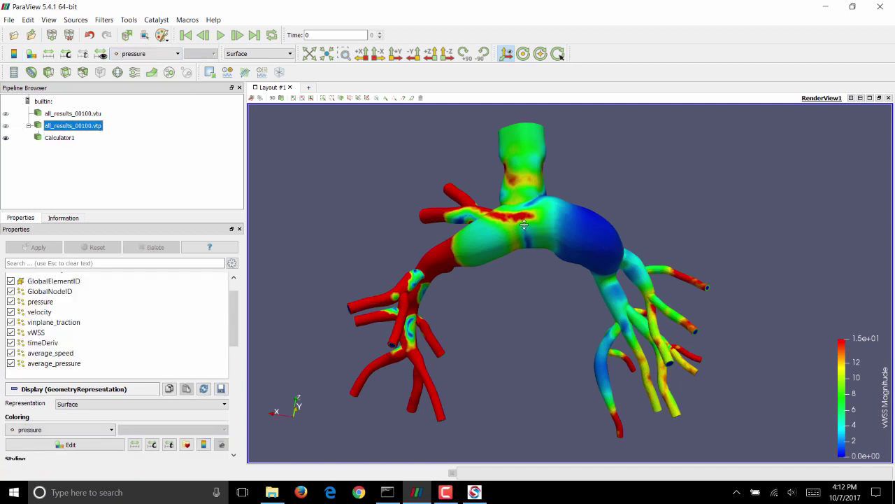
pyautogui.moveTo(524, 224); pyautogui.dragTo(546, 234)
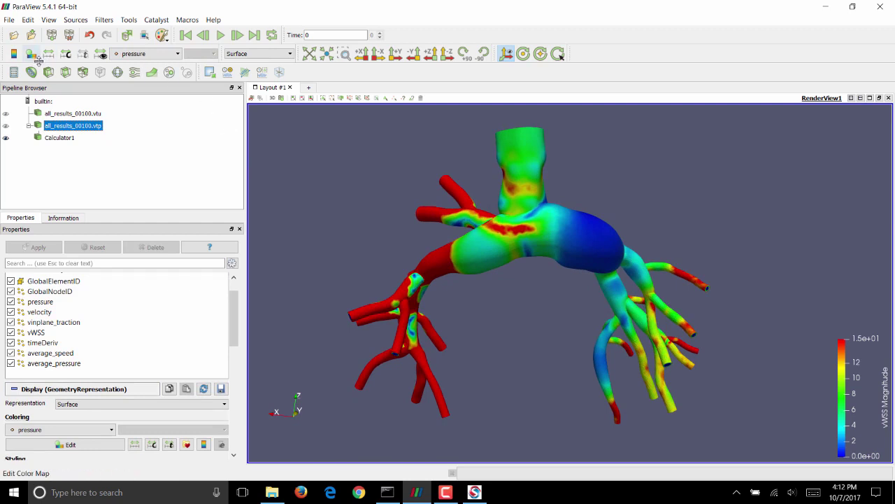
pyautogui.click(44, 114)
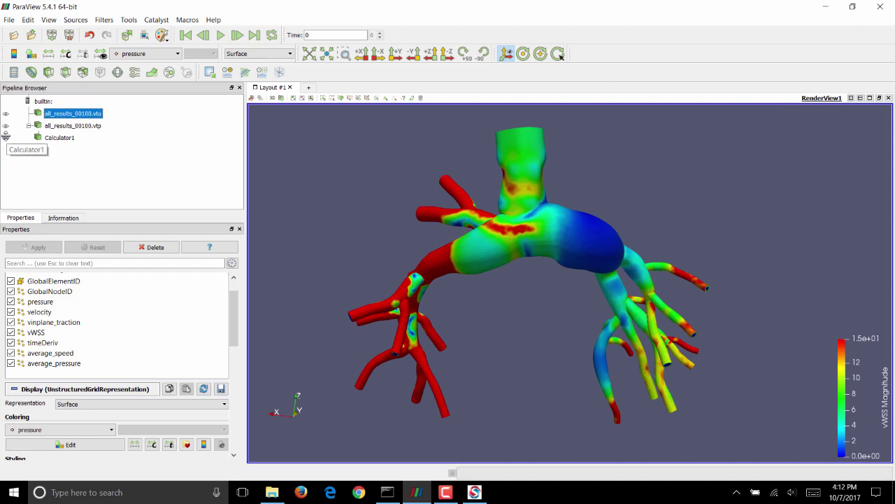
pyautogui.click(6, 136)
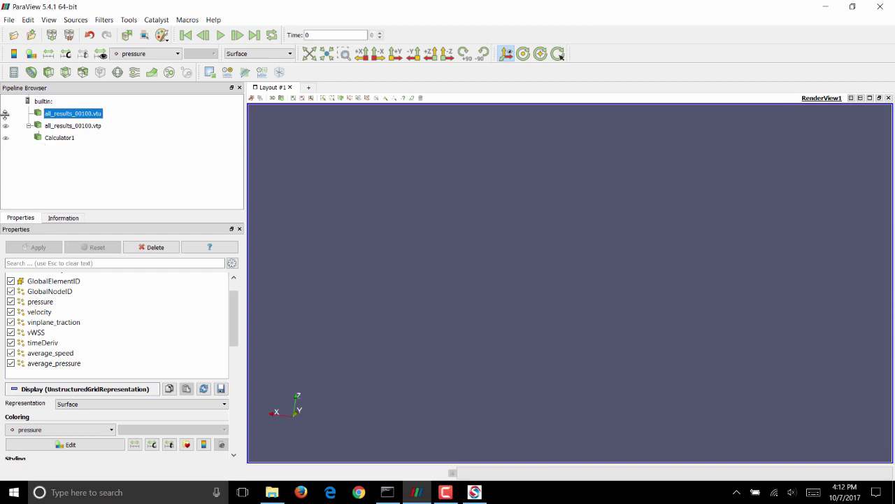
pyautogui.click(5, 113)
pyautogui.scroll(5, 563, 188)
pyautogui.scroll(-3, 602, 256)
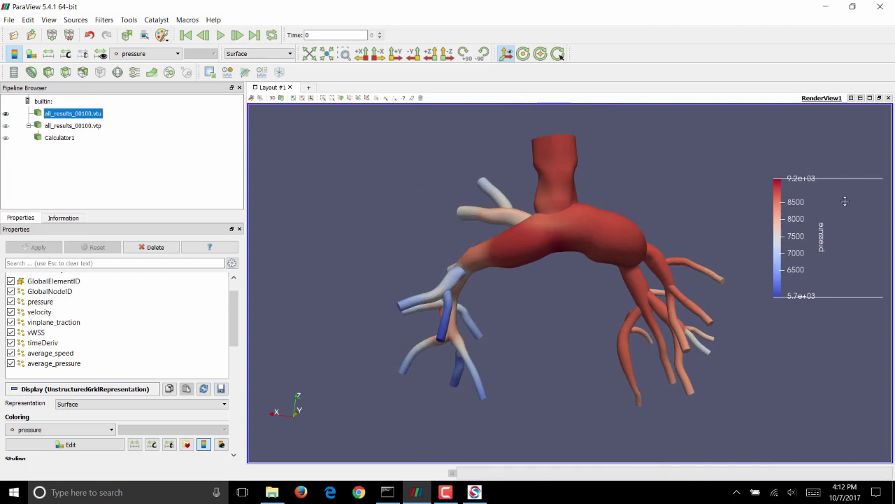
# Color all_results_00100.vtu by velocity magnitude and rescale its color map to a custom range of 0 to 25.
pyautogui.click(141, 55)
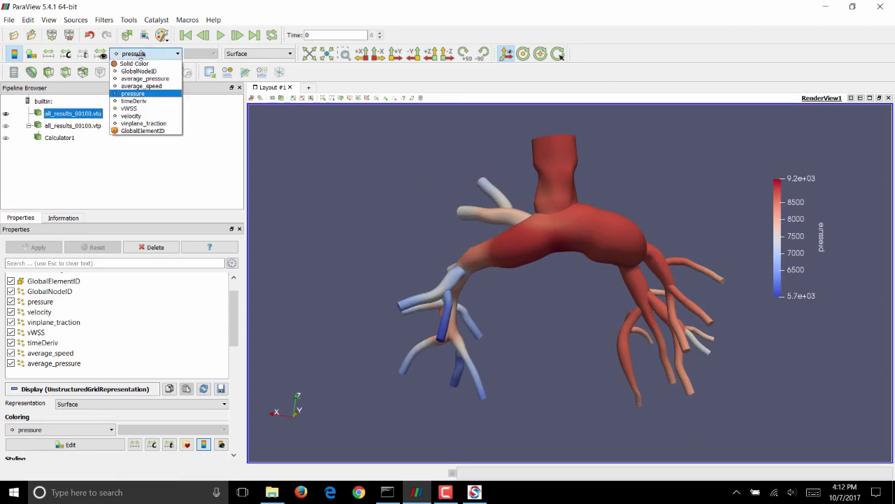
pyautogui.click(132, 115)
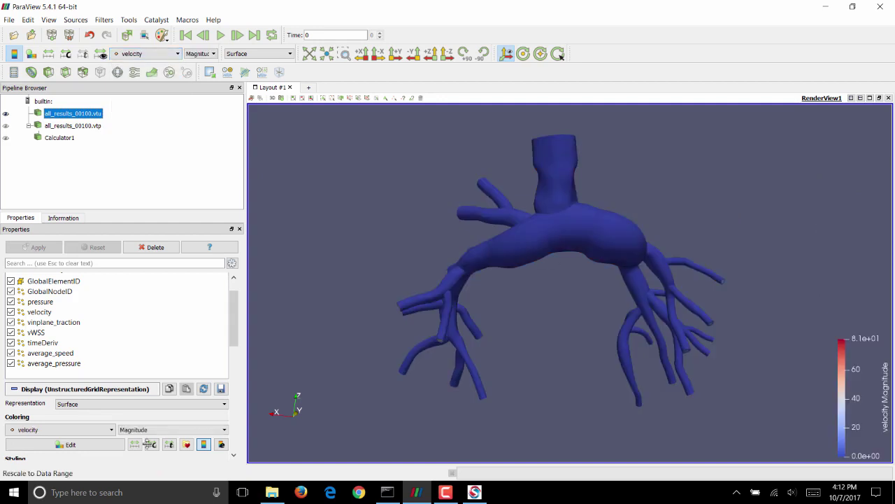
pyautogui.click(152, 445)
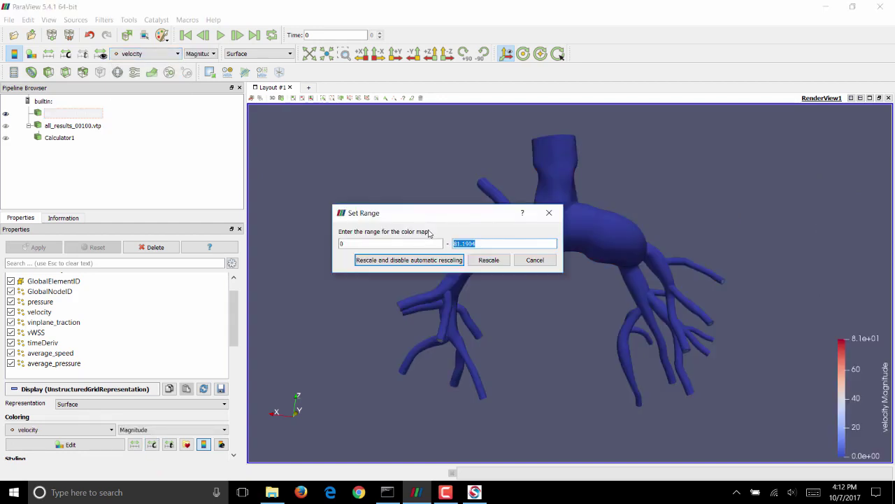
pyautogui.write('25')
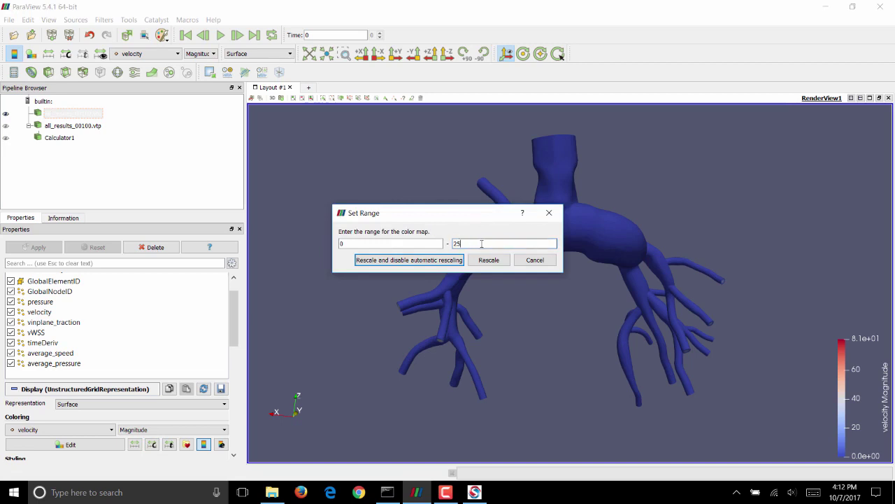
pyautogui.press('Return')
pyautogui.moveTo(588, 201); pyautogui.dragTo(619, 226)
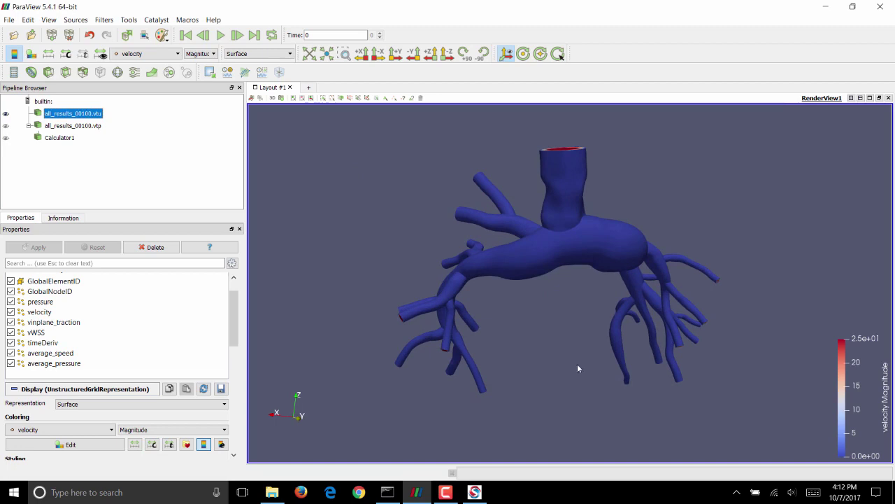
pyautogui.moveTo(585, 159); pyautogui.dragTo(565, 189)
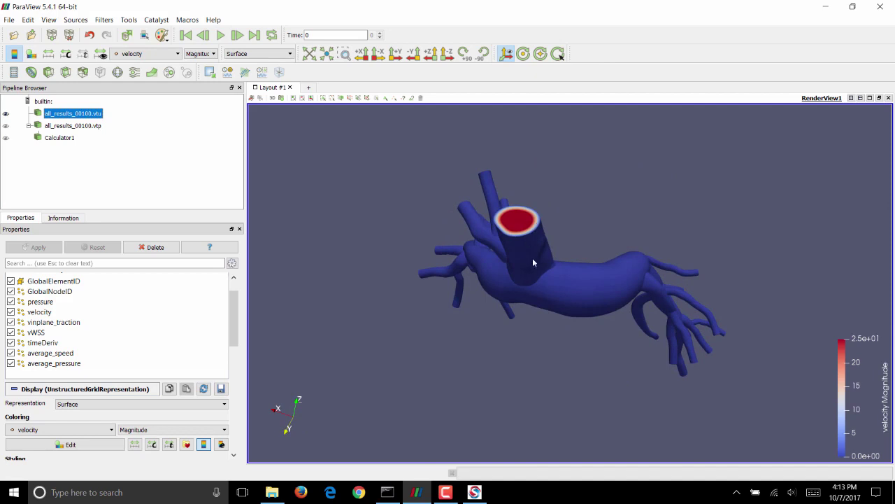
pyautogui.moveTo(532, 262); pyautogui.dragTo(508, 250)
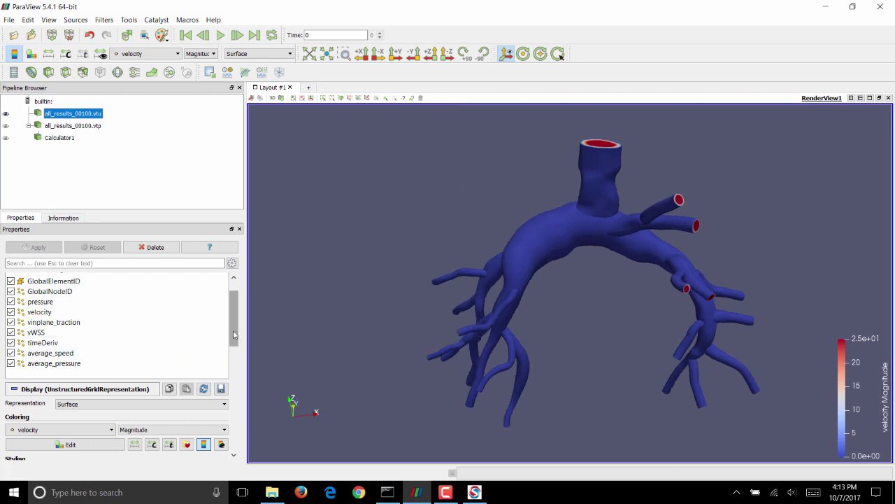
# Slice all_results_00100.vtu across the upper inlet vessel with a nearly horizontal plane, origin about (-0.10, 0.17, 7.46) and normal about (-0.13, -0.17, -0.98).
pyautogui.moveTo(236, 318)
pyautogui.mouseDown()
pyautogui.moveTo(235, 346)
pyautogui.moveTo(233, 310)
pyautogui.mouseUp()
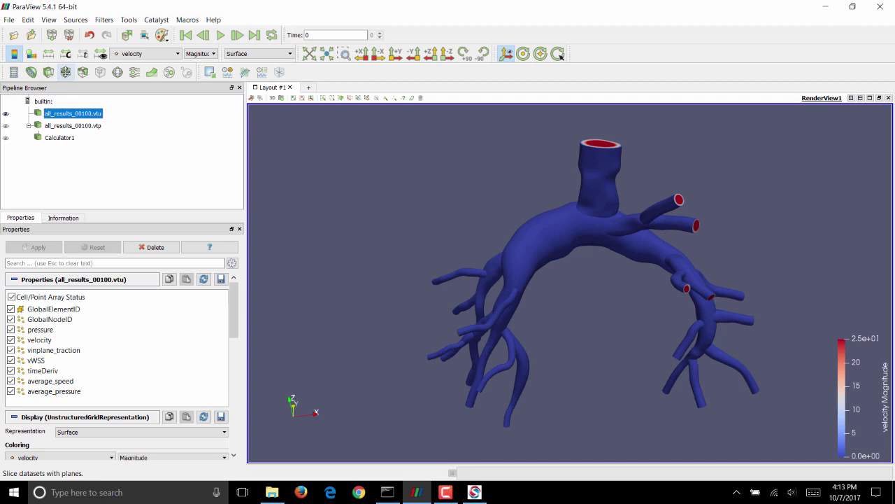
pyautogui.click(66, 72)
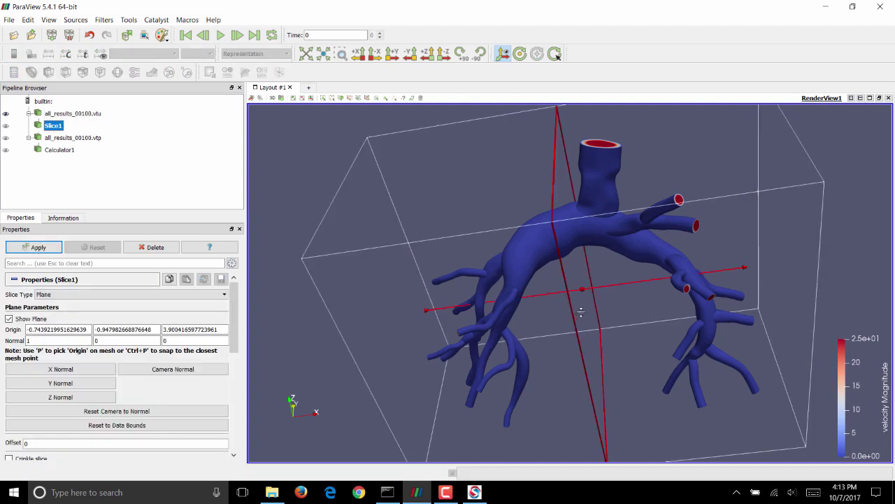
pyautogui.moveTo(603, 319); pyautogui.dragTo(593, 319)
pyautogui.moveTo(436, 314); pyautogui.dragTo(575, 130)
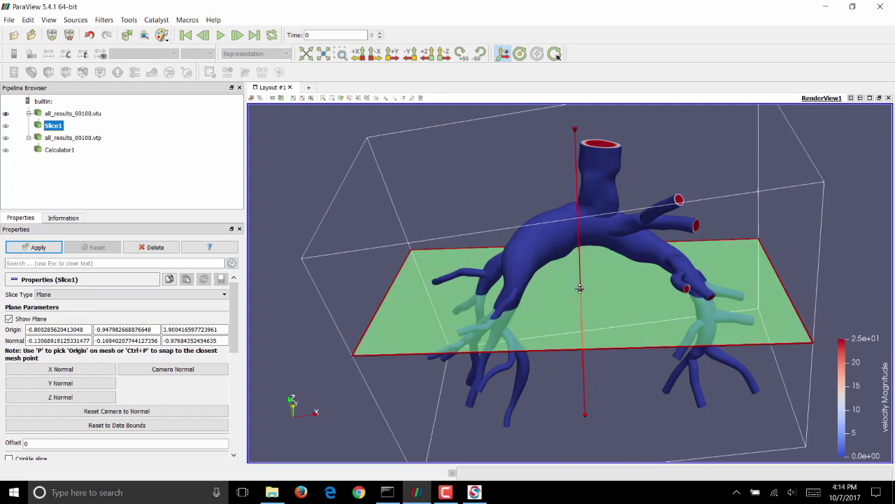
pyautogui.moveTo(580, 288); pyautogui.dragTo(615, 155)
pyautogui.moveTo(653, 278); pyautogui.dragTo(568, 326)
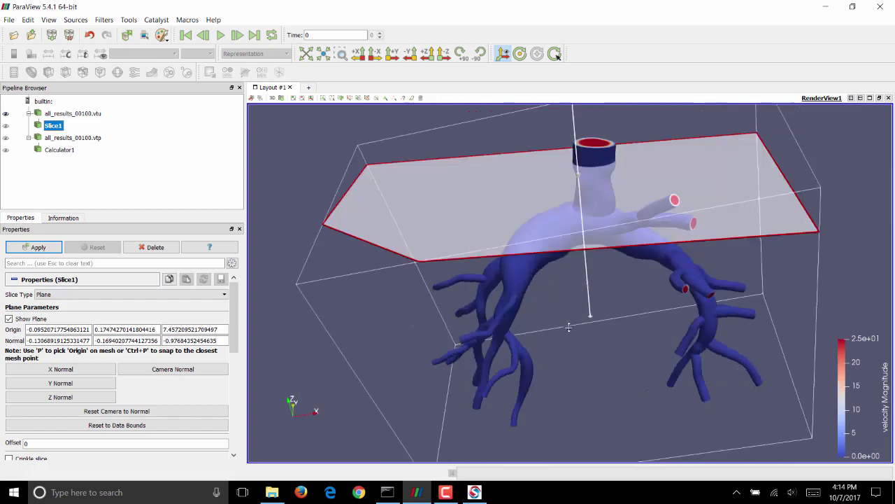
pyautogui.click(38, 247)
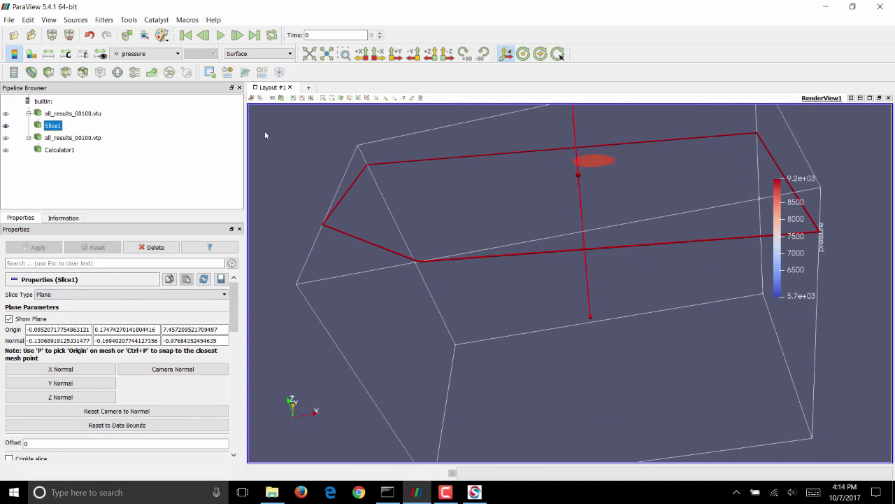
# Color the inlet vessel slice by velocity magnitude instead of pressure.
pyautogui.click(180, 54)
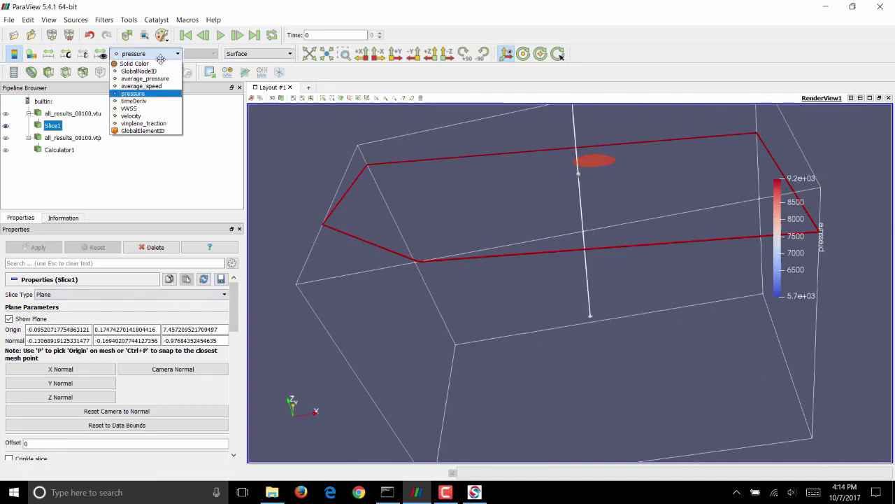
pyautogui.click(140, 117)
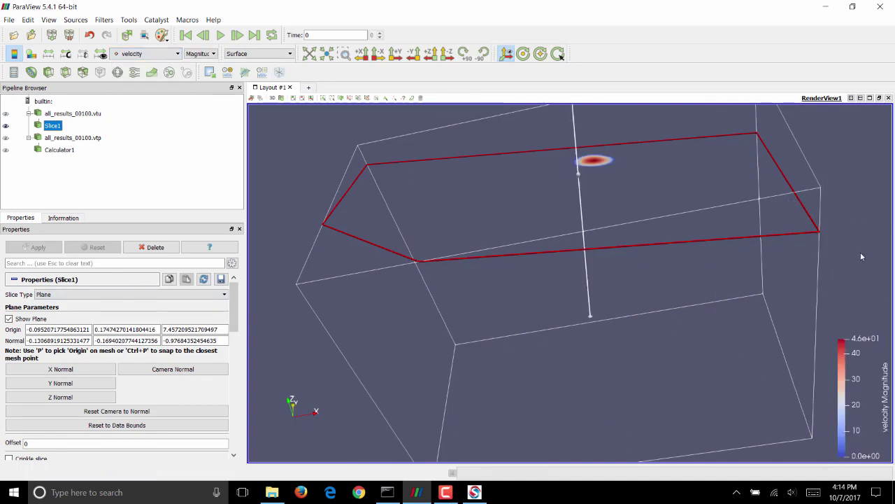
pyautogui.moveTo(861, 257); pyautogui.dragTo(819, 329)
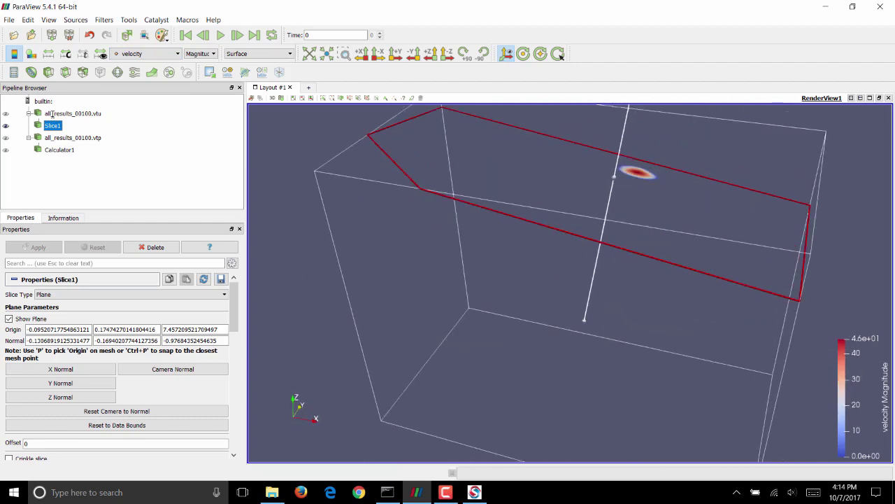
# Show the all_results_00100.vtu dataset together with the slice and lower the dataset's opacity to 0.24.
pyautogui.click(5, 113)
pyautogui.click(73, 113)
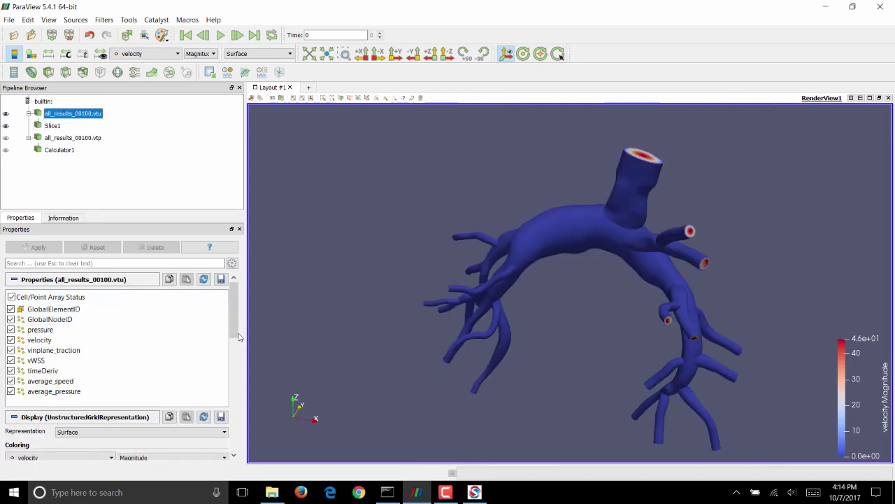
pyautogui.scroll(-10, 214, 406)
pyautogui.scroll(5, 214, 381)
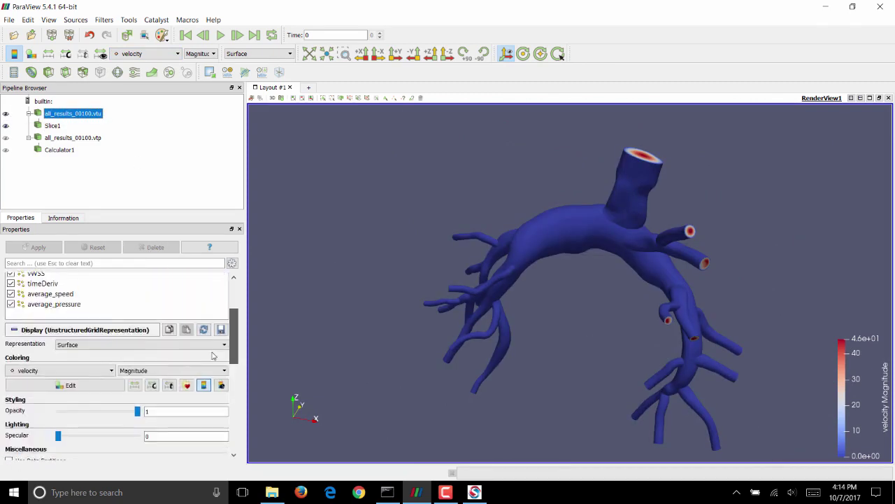
pyautogui.moveTo(138, 398); pyautogui.dragTo(77, 398)
pyautogui.moveTo(733, 191); pyautogui.dragTo(608, 148)
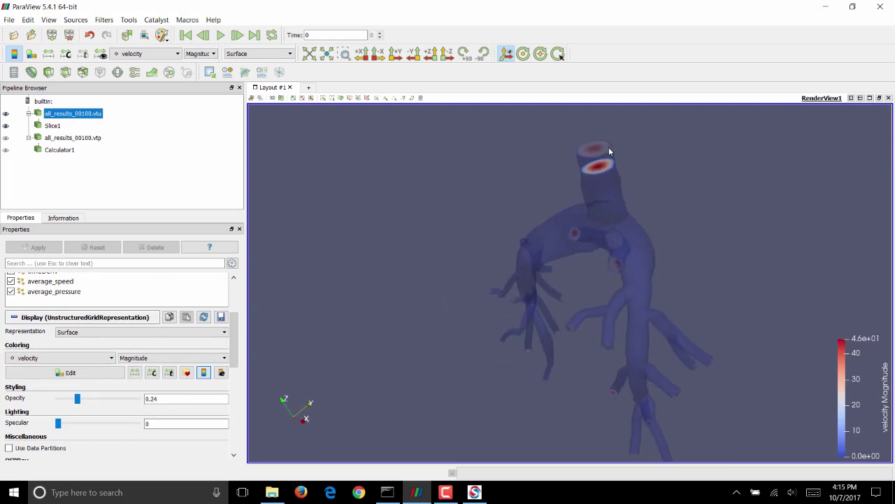
pyautogui.moveTo(614, 190); pyautogui.dragTo(568, 233)
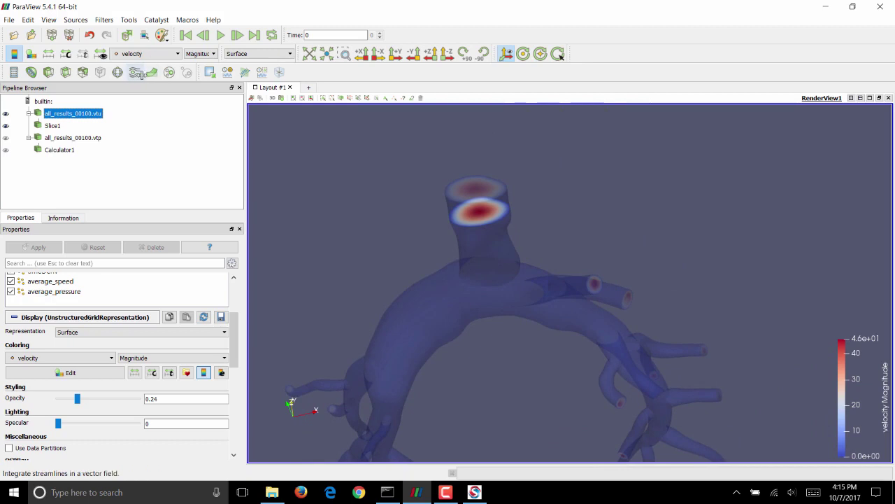
pyautogui.moveTo(459, 210); pyautogui.dragTo(527, 216)
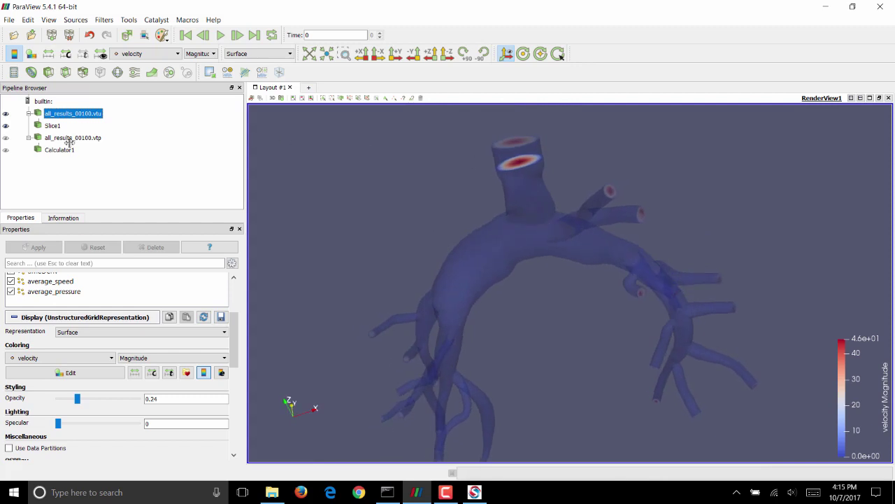
# Warp Slice1 by the velocity vectors with a scale factor of 0.05.
pyautogui.click(51, 124)
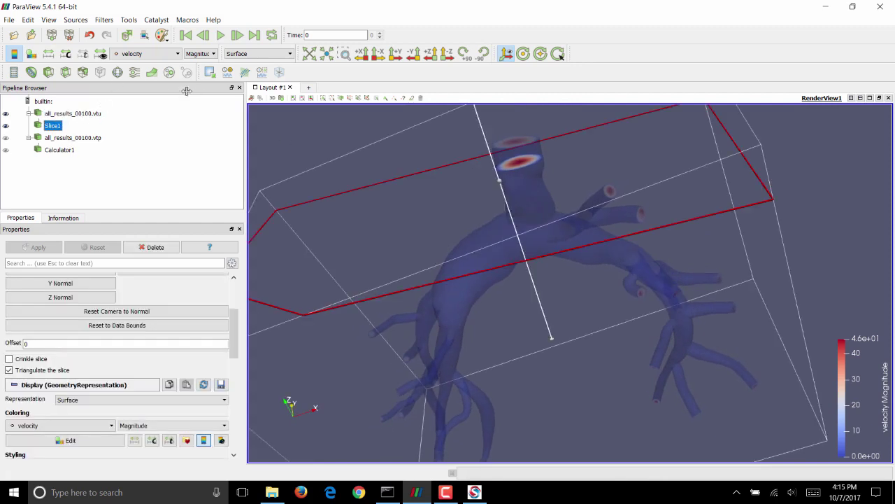
pyautogui.click(151, 73)
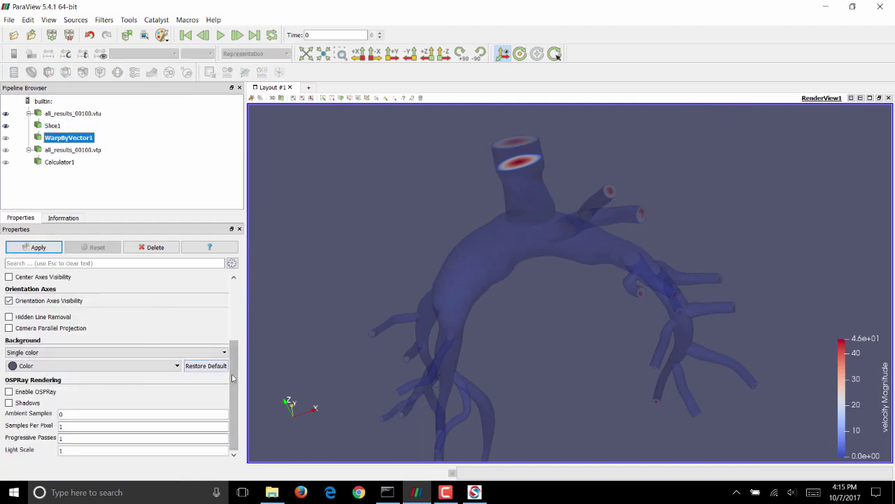
pyautogui.scroll(5, 160, 376)
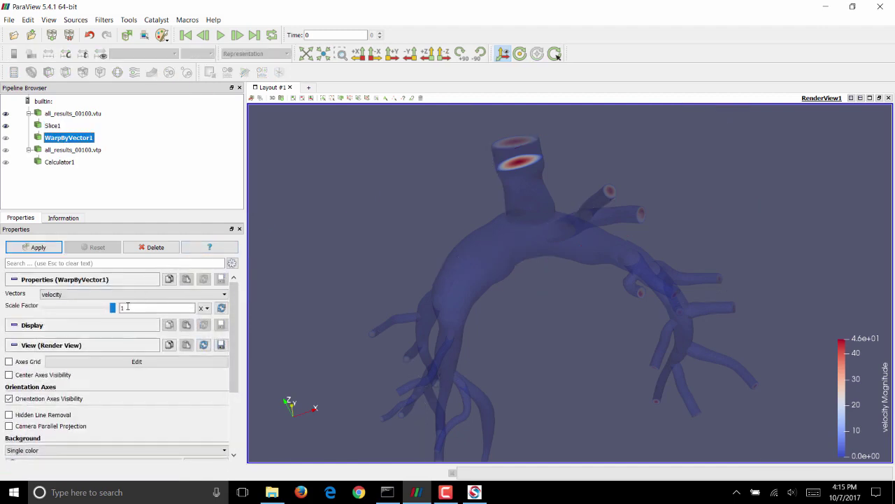
pyautogui.write('0.05')
pyautogui.click(63, 293)
pyautogui.click(57, 295)
pyautogui.moveTo(548, 273); pyautogui.dragTo(534, 224)
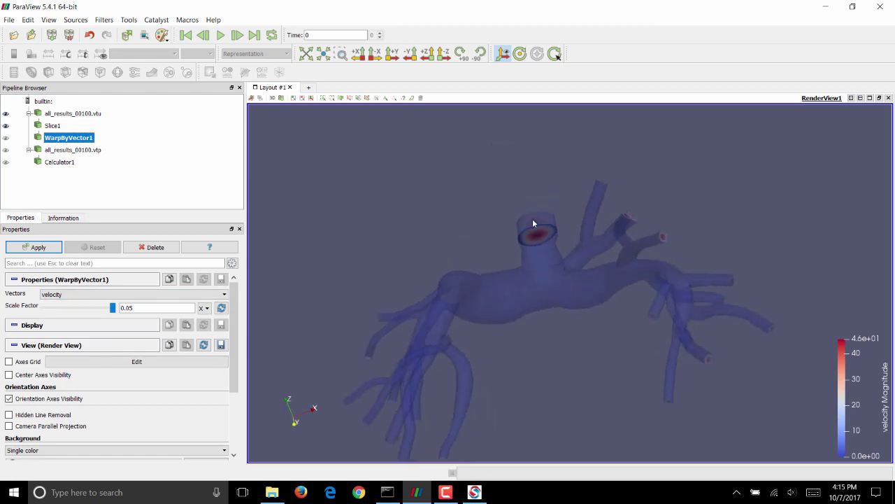
pyautogui.click(35, 247)
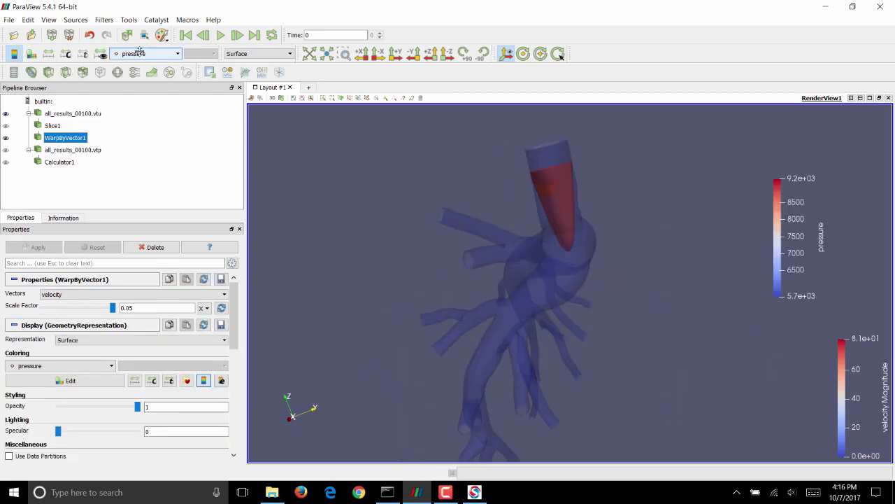
# Color the warped slice by velocity magnitude instead of pressure.
pyautogui.click(139, 52)
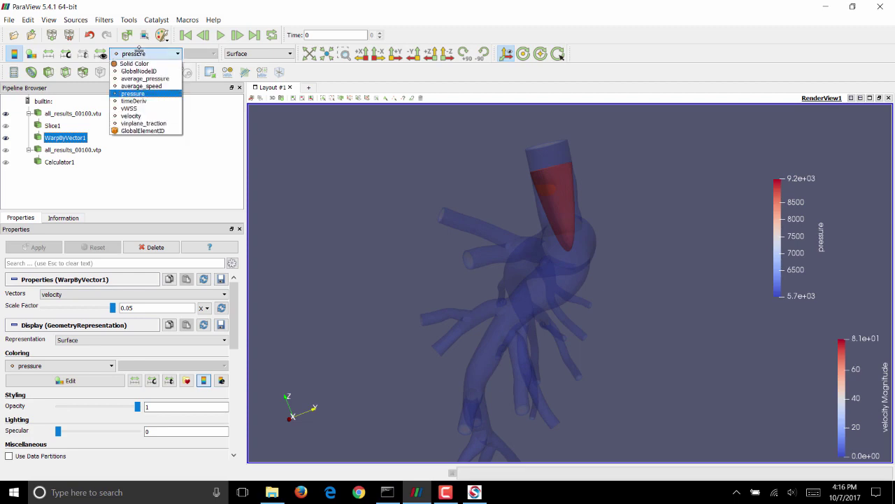
pyautogui.click(131, 116)
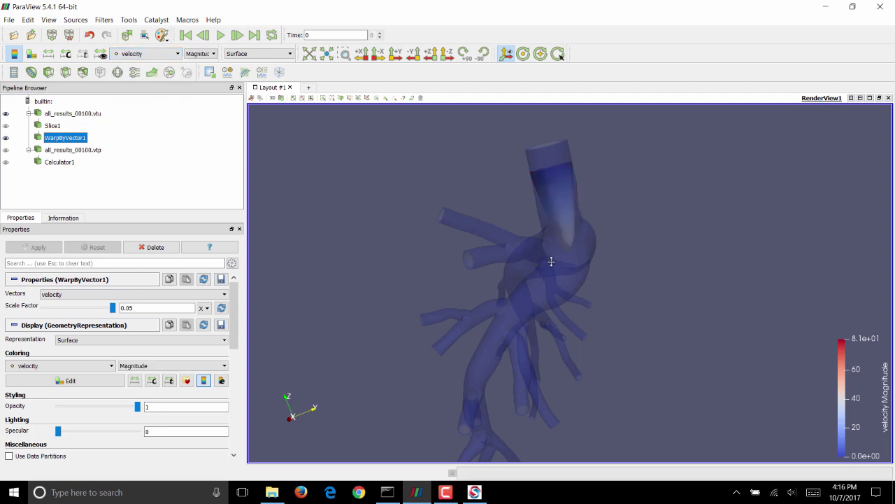
pyautogui.moveTo(551, 261); pyautogui.dragTo(559, 283)
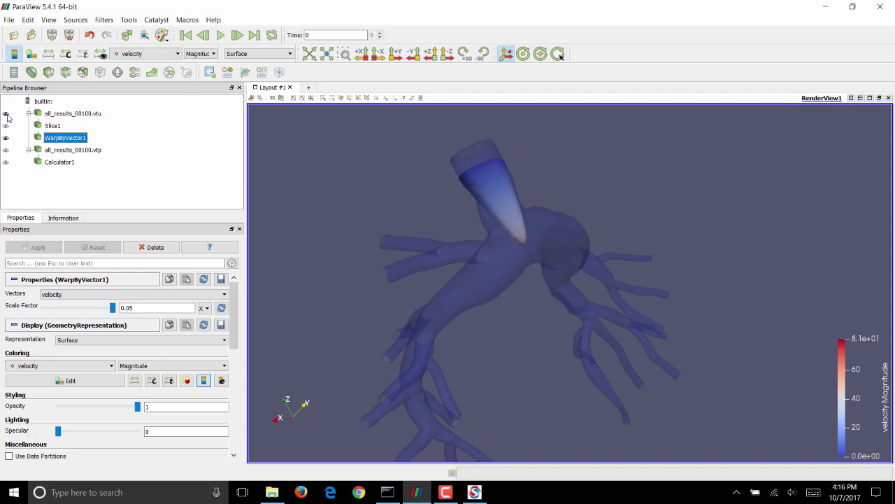
# Turn the velocity color legend off and back on for the warped slice, and place it higher in the render view.
pyautogui.click(54, 113)
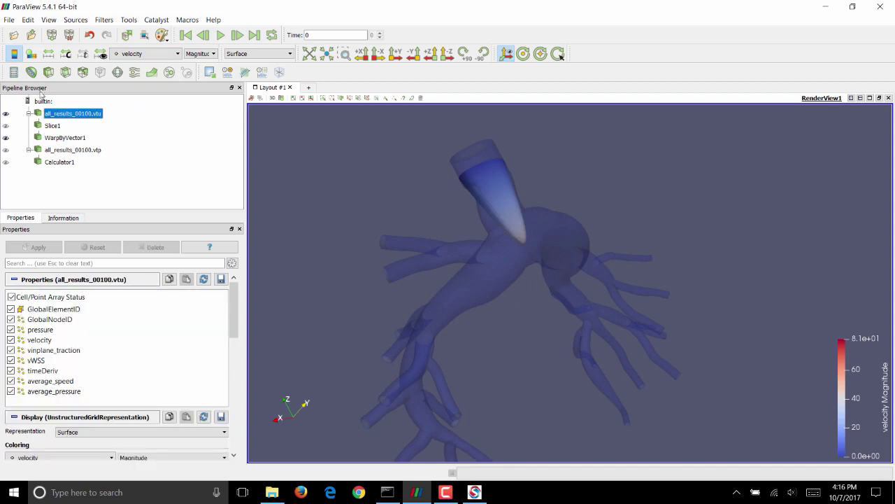
pyautogui.click(14, 59)
pyautogui.click(68, 140)
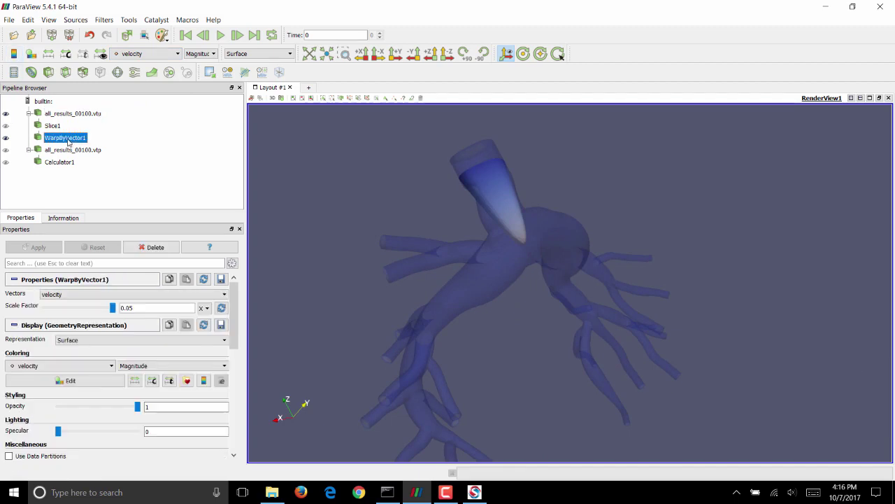
pyautogui.click(14, 58)
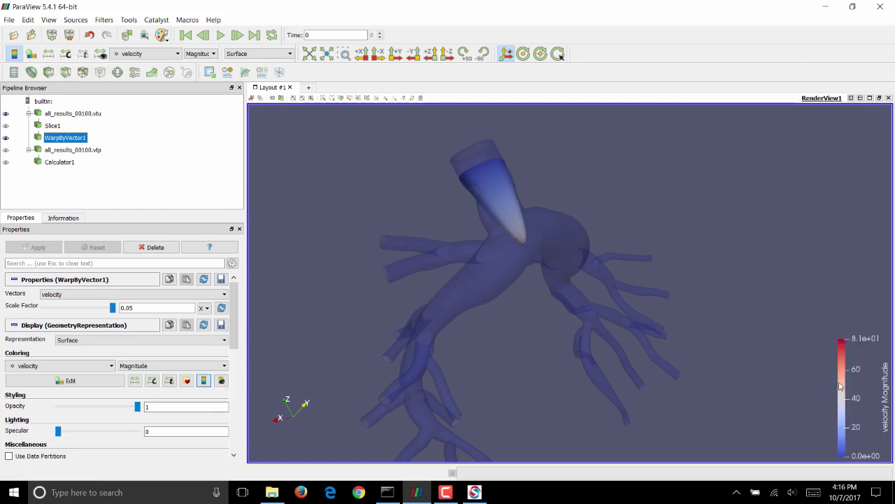
pyautogui.moveTo(842, 387); pyautogui.dragTo(846, 293)
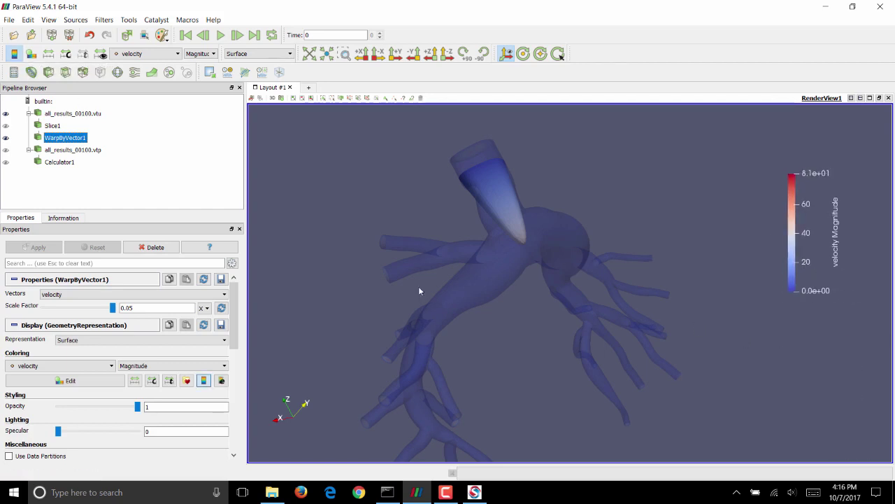
# Rescale the warped slice's velocity color map to a custom range of 0 to 25 and inspect the flow profile from several angles.
pyautogui.click(152, 380)
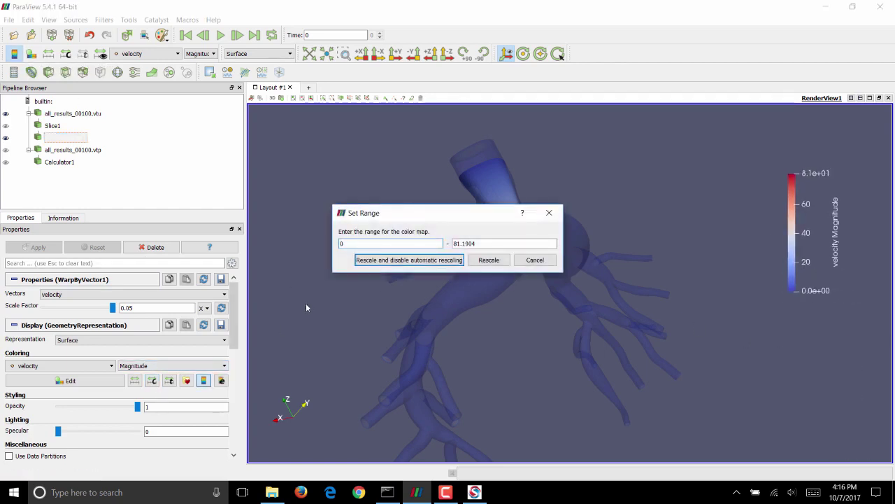
pyautogui.doubleClick(484, 243)
pyautogui.write('2')
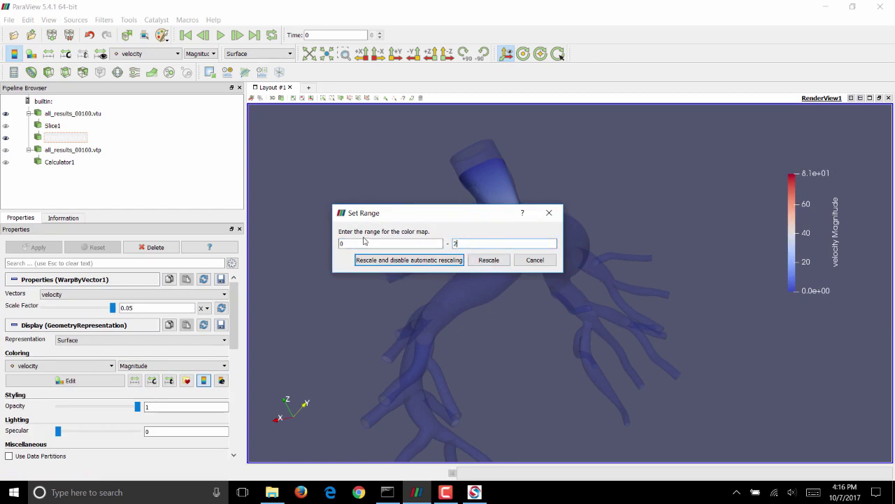
pyautogui.write('5')
pyautogui.click(489, 261)
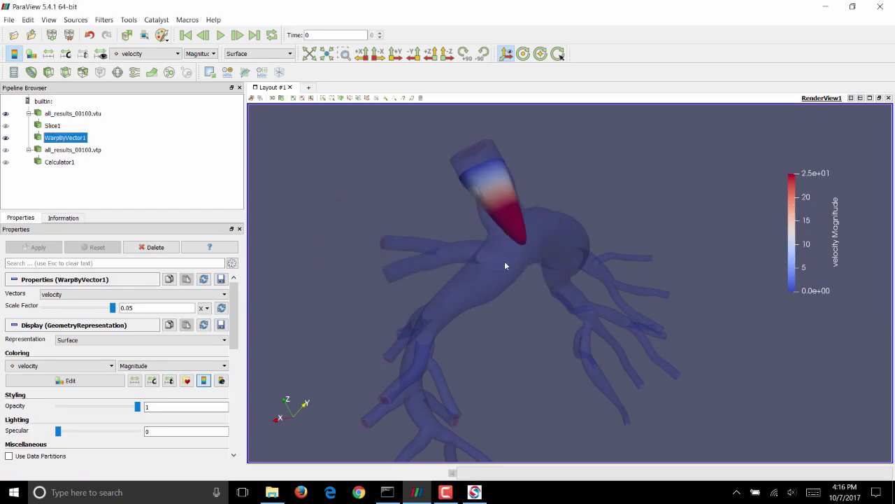
pyautogui.moveTo(628, 185); pyautogui.dragTo(476, 156)
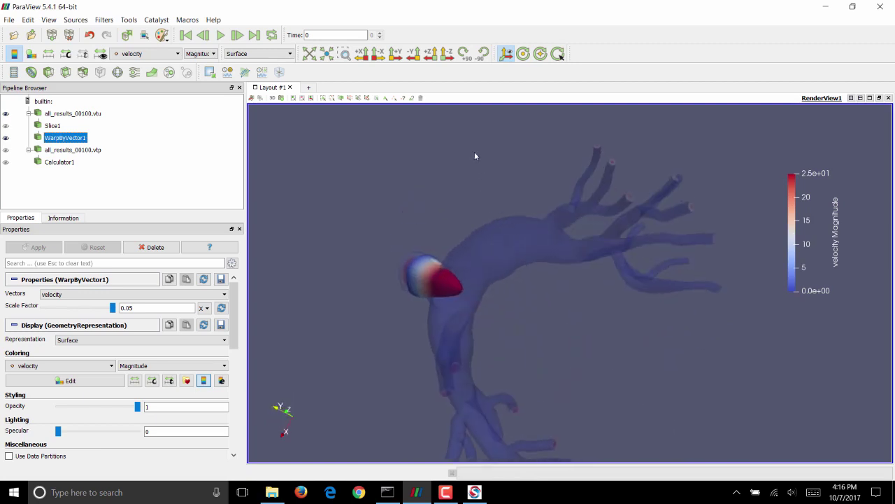
pyautogui.moveTo(463, 263); pyautogui.dragTo(515, 286)
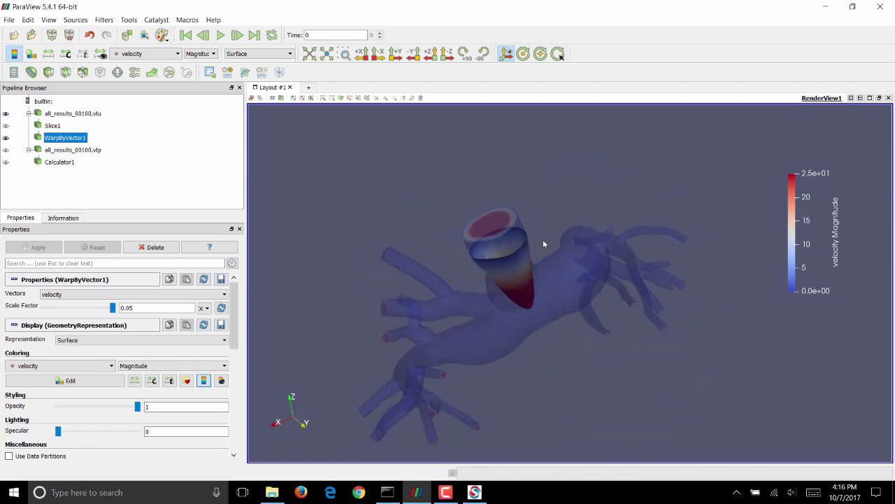
pyautogui.moveTo(544, 244); pyautogui.dragTo(53, 95)
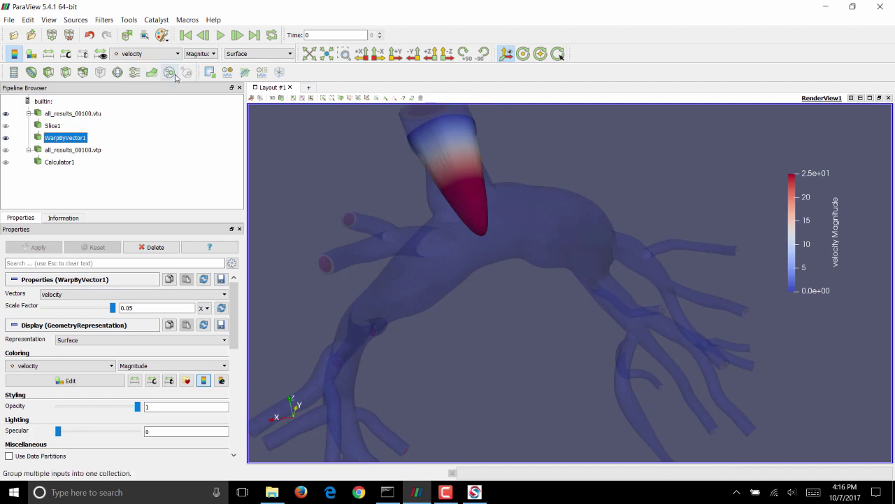
# Add a Stream Tracer on the velocity vectors and set its seed type to Point Source.
pyautogui.click(134, 73)
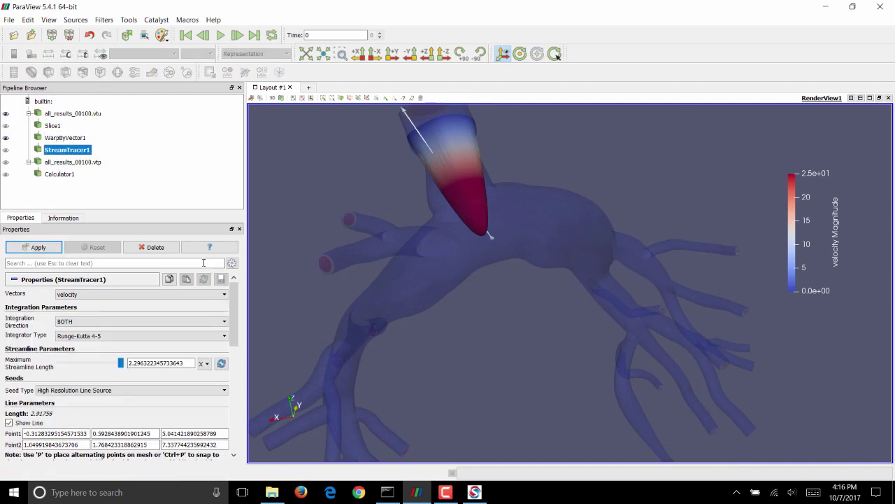
pyautogui.scroll(-1, 235, 323)
pyautogui.scroll(1, 235, 324)
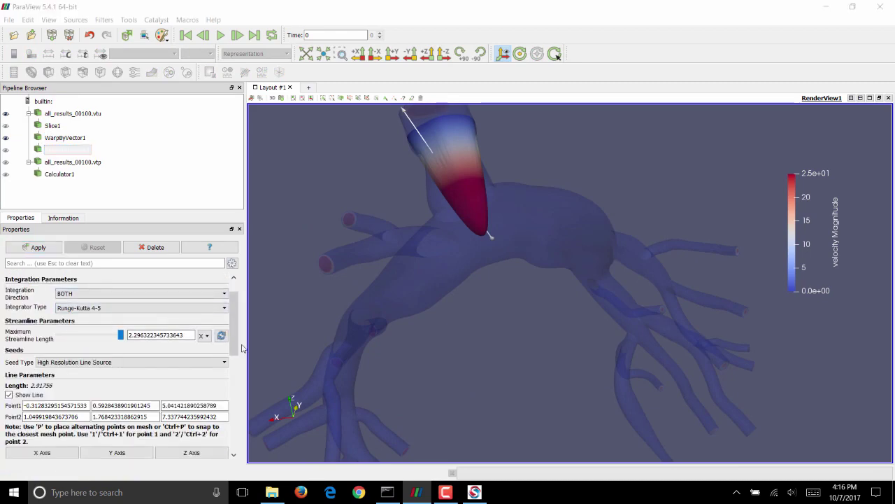
pyautogui.moveTo(452, 250); pyautogui.dragTo(406, 231)
pyautogui.click(67, 114)
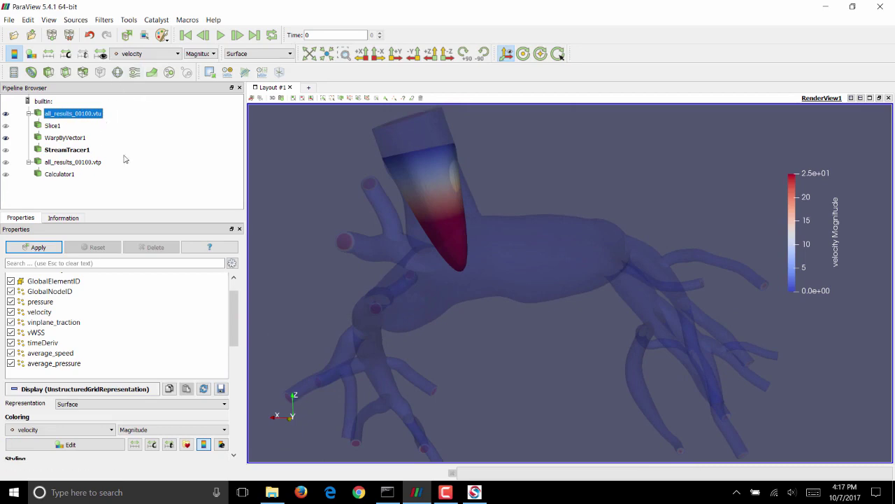
pyautogui.click(67, 150)
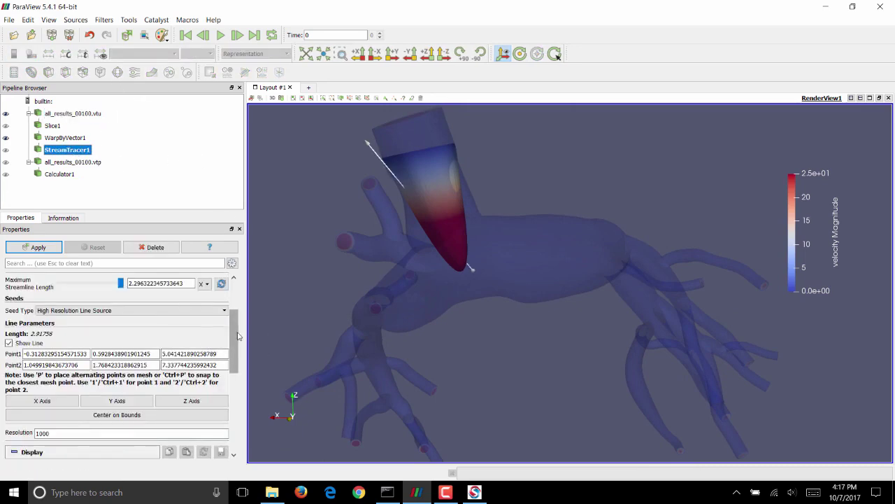
pyautogui.scroll(4, 235, 332)
pyautogui.click(91, 389)
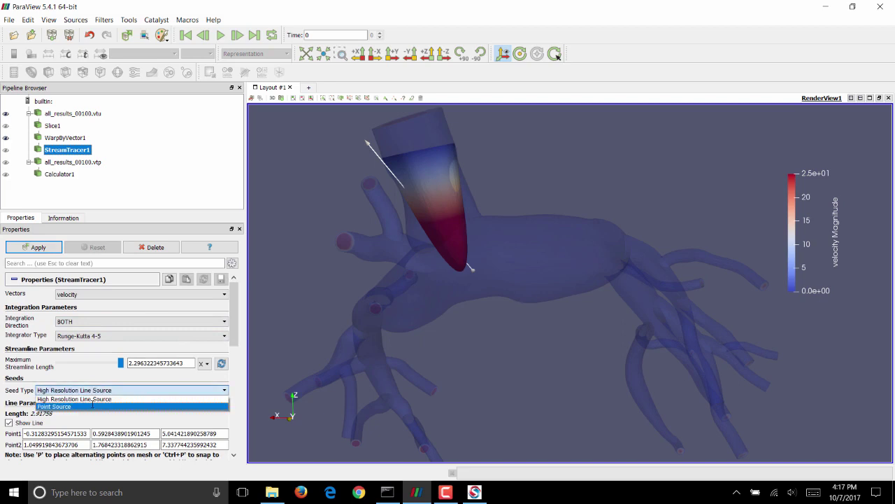
pyautogui.click(91, 405)
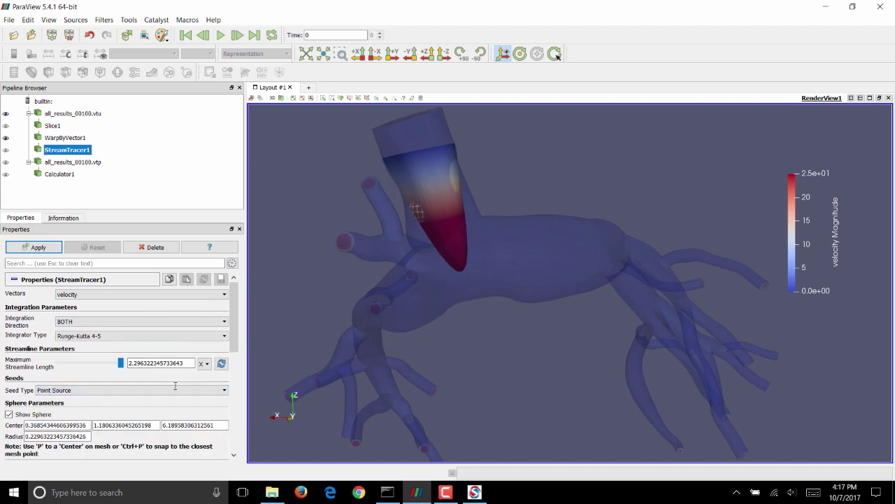
# Hide the warped slice, place the seed sphere in the upper inlet vessel and enlarge its radius to about 0.63.
pyautogui.click(6, 138)
pyautogui.moveTo(456, 233); pyautogui.dragTo(508, 243)
pyautogui.press('p')
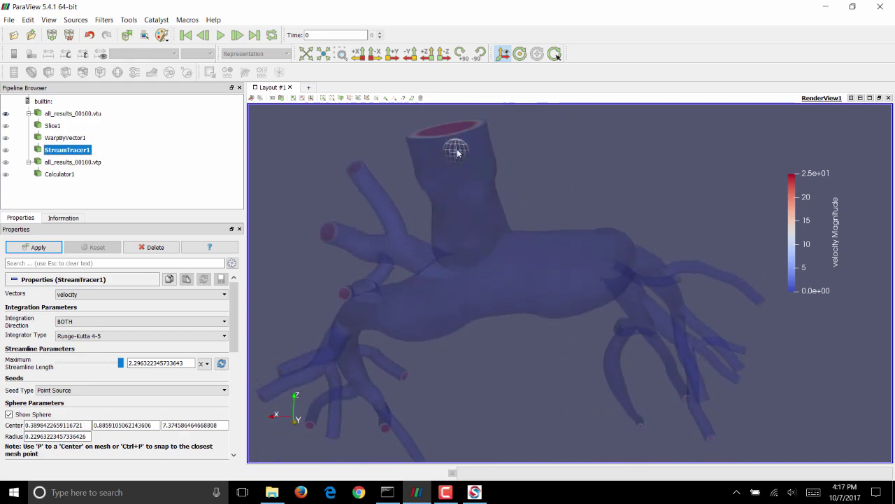
pyautogui.moveTo(461, 152)
pyautogui.mouseDown()
pyautogui.moveTo(480, 126)
pyautogui.moveTo(449, 148)
pyautogui.mouseUp()
pyautogui.moveTo(461, 151); pyautogui.dragTo(465, 138)
pyautogui.moveTo(465, 138)
pyautogui.mouseDown(button='right')
pyautogui.moveTo(475, 138)
pyautogui.moveTo(454, 126)
pyautogui.mouseUp(button='right')
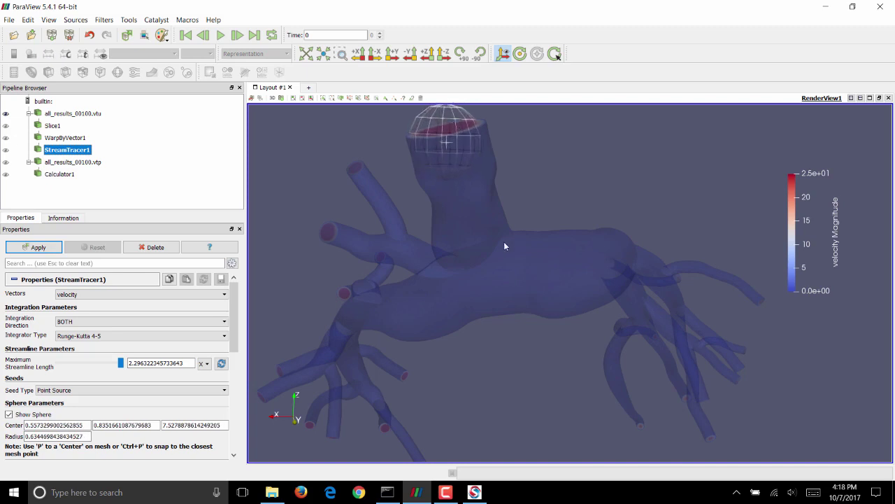
# Center the seed sphere inside the inlet vessel opening at about (0.41, 1.30, 7.32).
pyautogui.moveTo(505, 246); pyautogui.dragTo(607, 260)
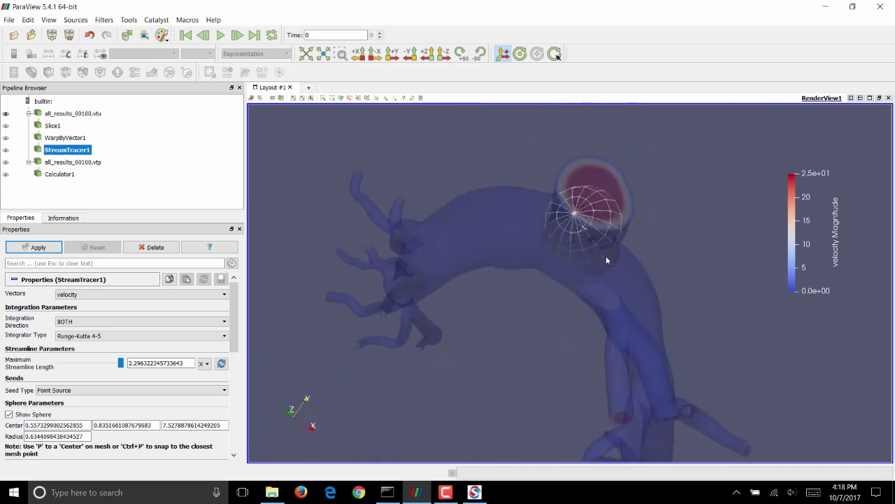
pyautogui.moveTo(587, 228); pyautogui.dragTo(588, 200)
pyautogui.moveTo(617, 247); pyautogui.dragTo(504, 226)
pyautogui.moveTo(480, 148); pyautogui.dragTo(486, 176)
pyautogui.moveTo(490, 181); pyautogui.dragTo(541, 229)
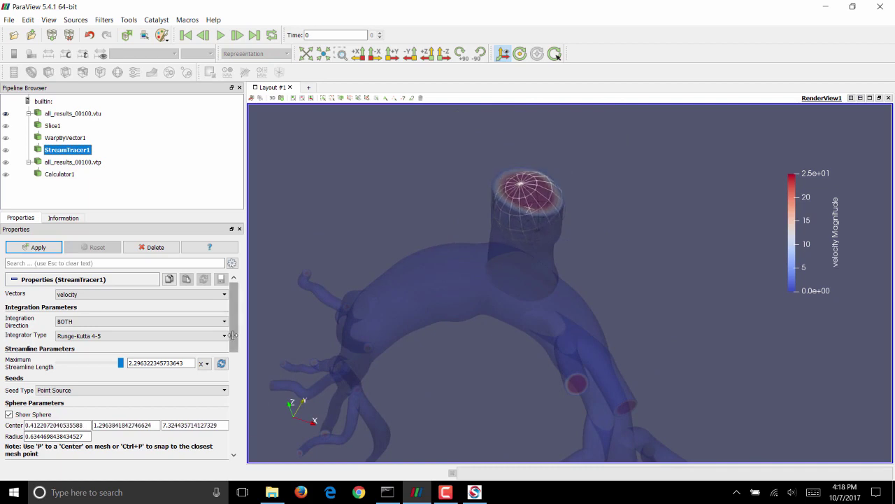
# Set the stream tracer's number of seed points to 2000 and generate the streamlines.
pyautogui.moveTo(235, 348); pyautogui.dragTo(254, 372)
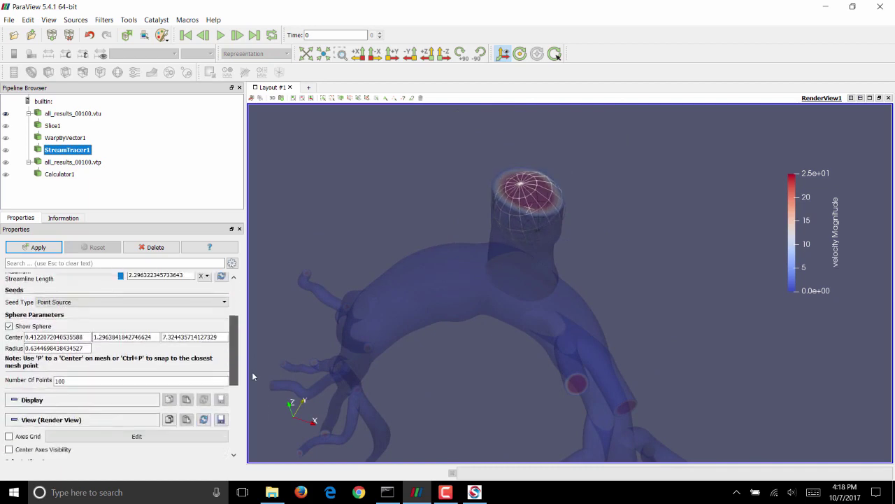
pyautogui.scroll(-1, 108, 380)
pyautogui.doubleClick(92, 352)
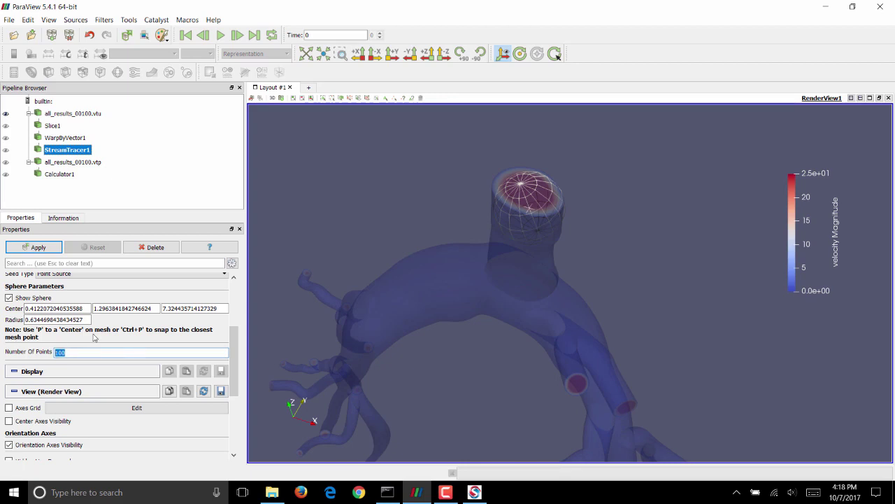
pyautogui.write('2000')
pyautogui.click(40, 251)
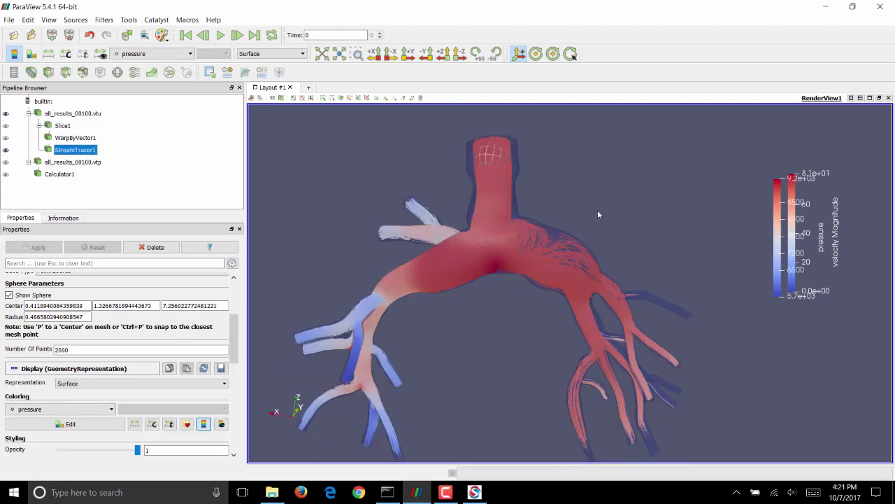
# Color the streamlines by velocity magnitude instead of pressure.
pyautogui.moveTo(598, 215); pyautogui.dragTo(703, 320)
pyautogui.moveTo(601, 294); pyautogui.dragTo(514, 252)
pyautogui.click(152, 53)
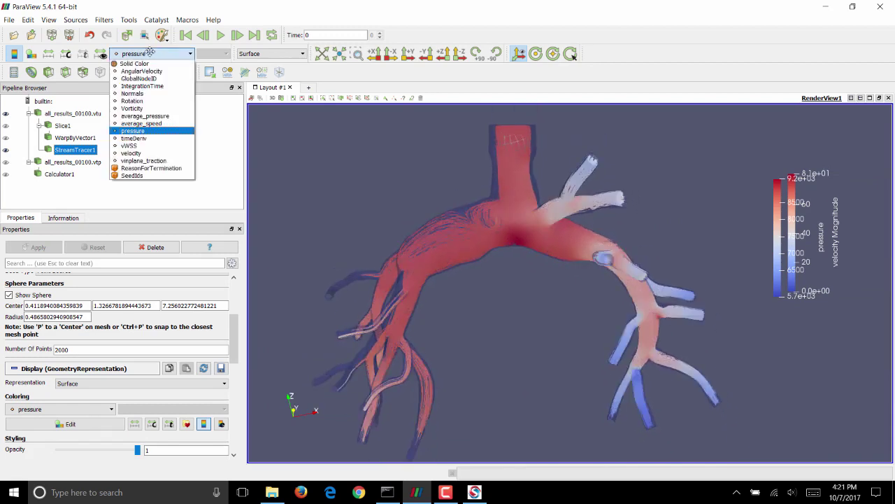
pyautogui.click(143, 152)
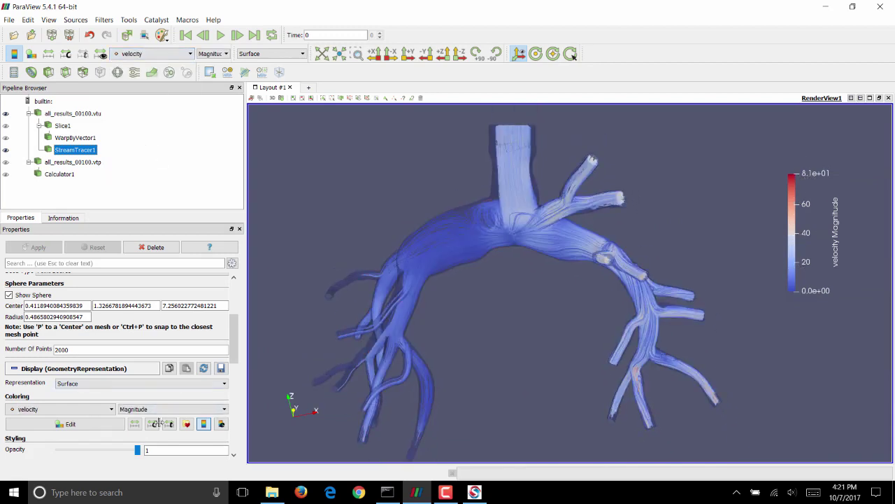
# Rescale the streamlines' velocity color map to a custom range of 0 to 25.
pyautogui.click(157, 424)
pyautogui.write('25')
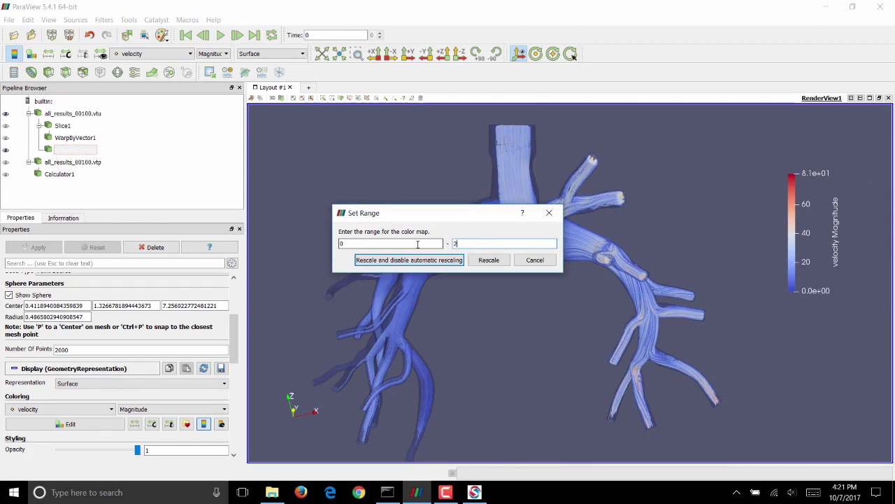
pyautogui.press('Return')
pyautogui.moveTo(521, 301); pyautogui.dragTo(509, 277)
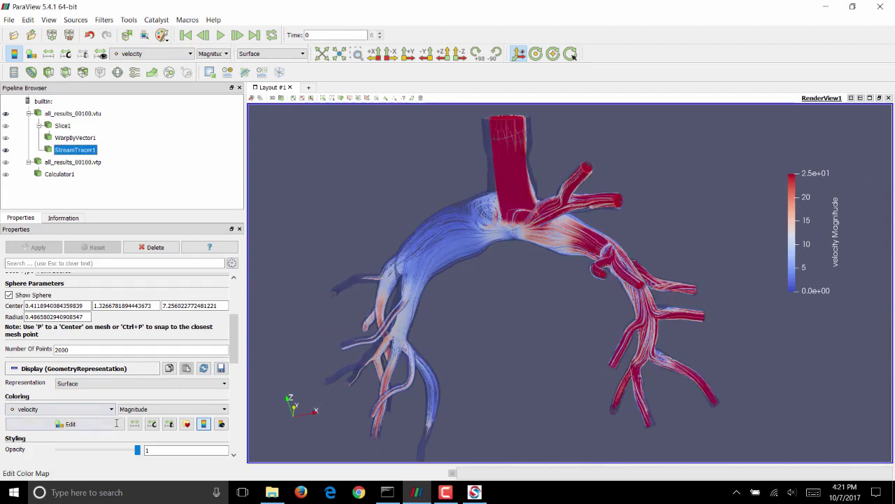
# Apply the Blue to Red Rainbow preset to the streamlines' velocity color map.
pyautogui.click(186, 423)
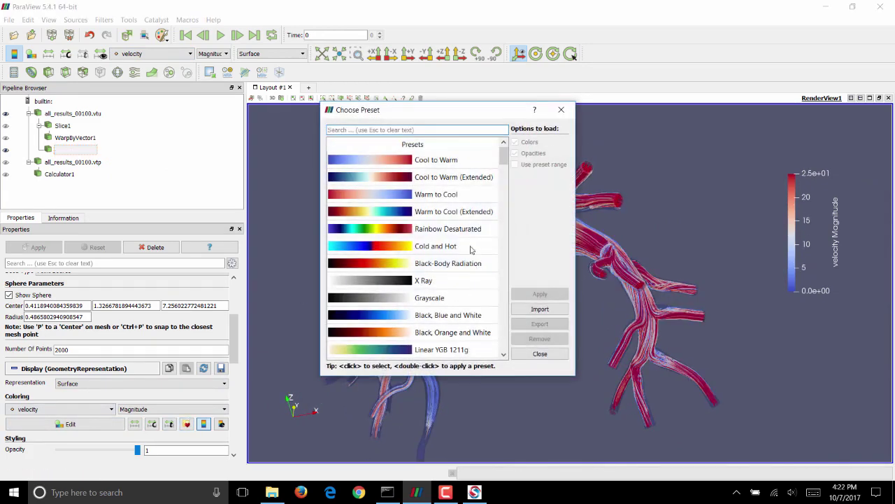
pyautogui.scroll(-5, 471, 245)
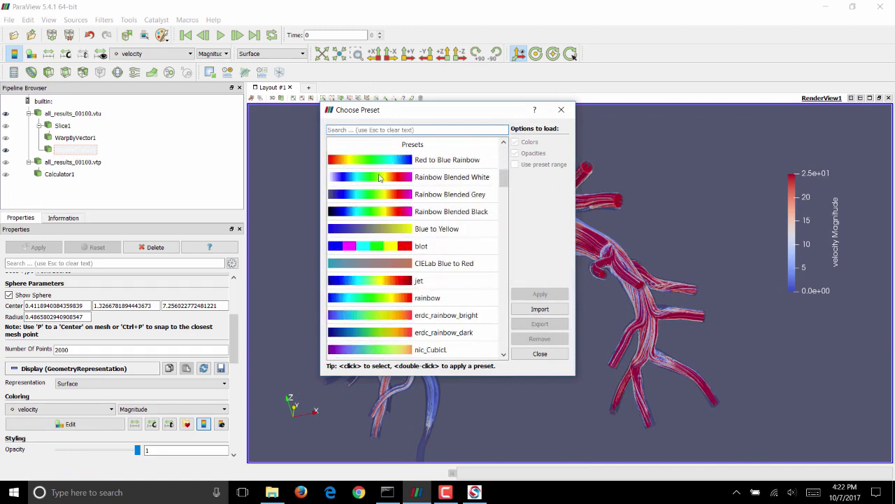
pyautogui.scroll(1, 380, 178)
pyautogui.click(369, 198)
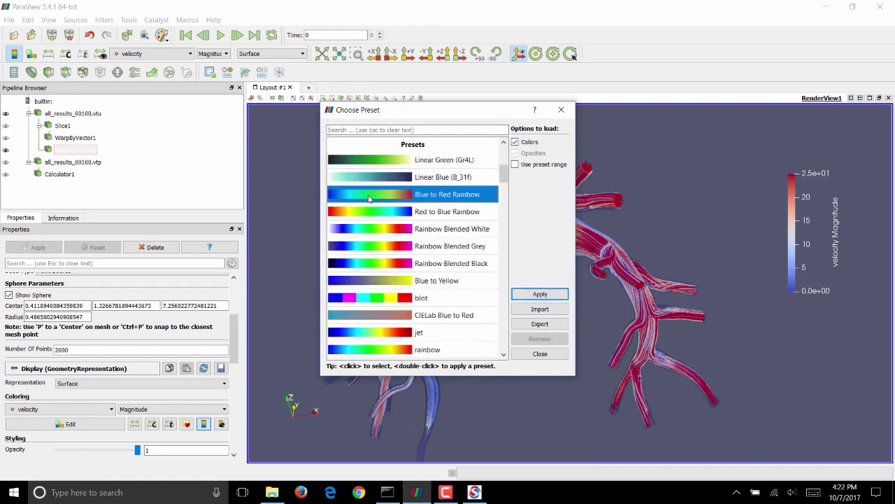
pyautogui.click(540, 295)
pyautogui.click(540, 354)
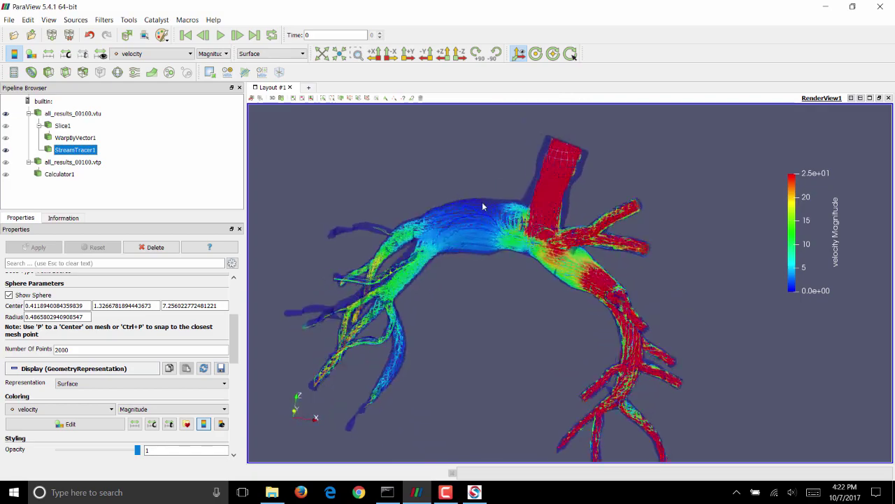